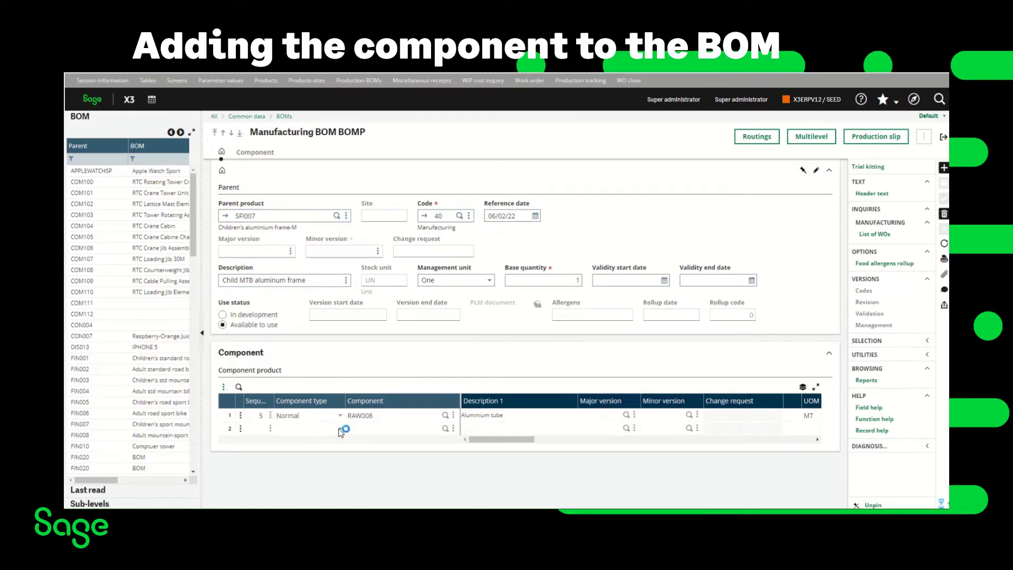
Make BOM line 2 a Costing component YCOST at sequence 10.
left_click(340, 431)
left_click(293, 483)
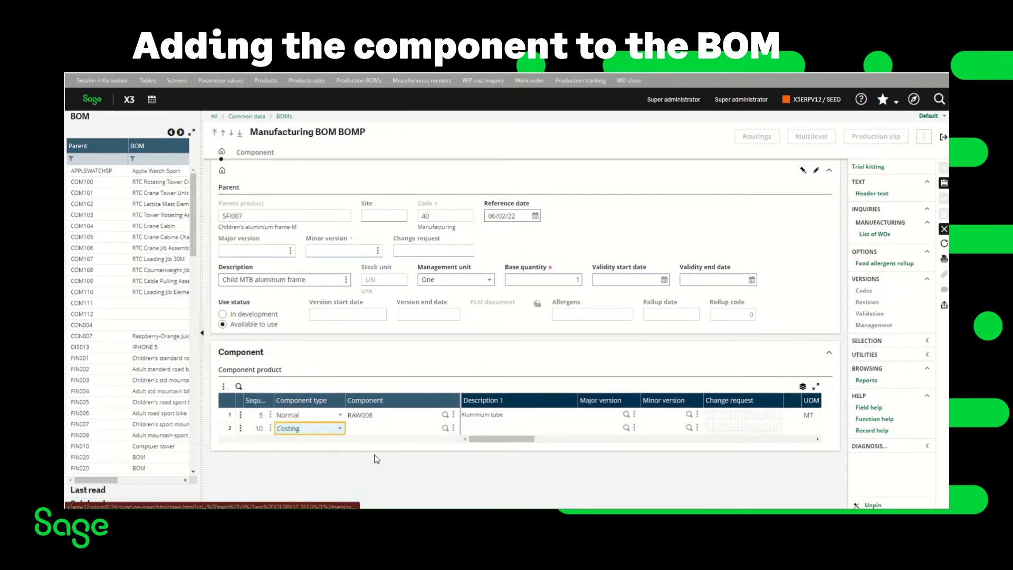
left_click(389, 429)
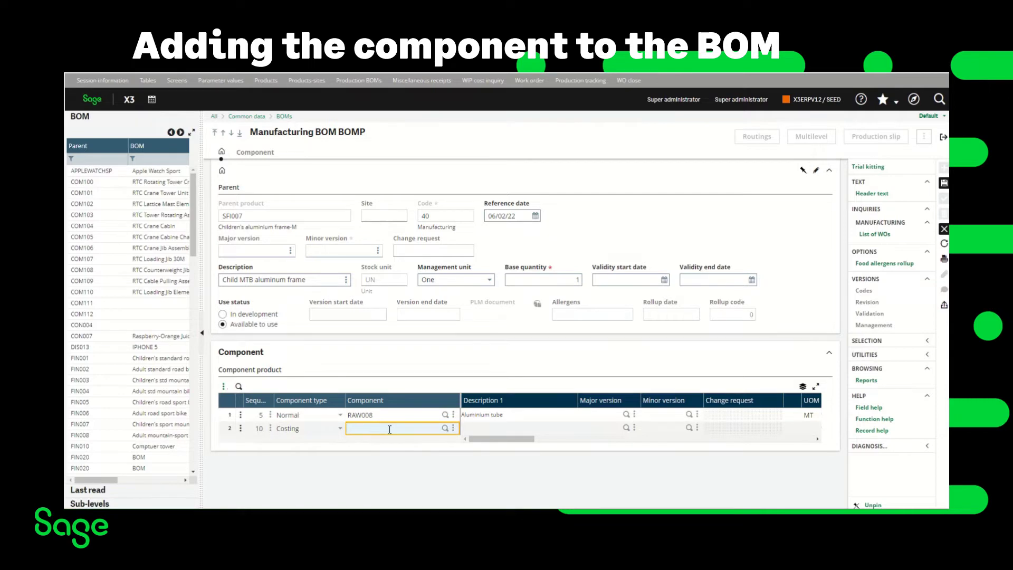
type("YCOST")
key("Tab")
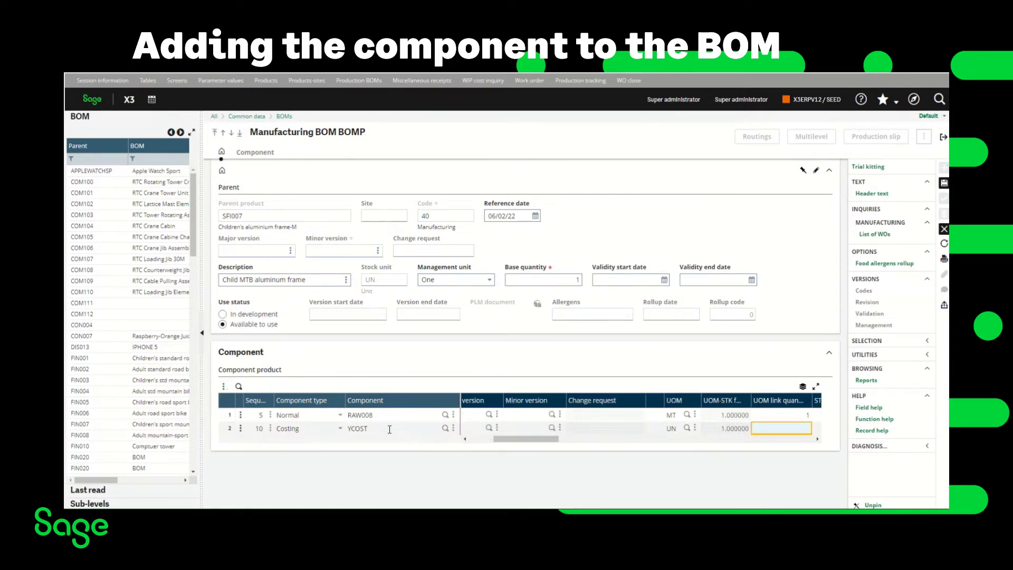
key("Tab")
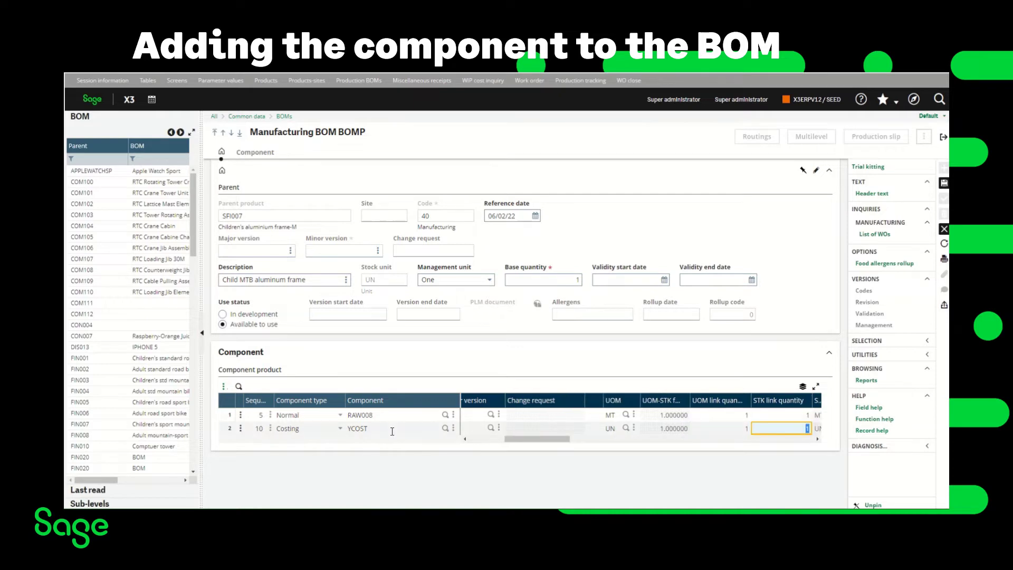
Set line 2 requisition printing to No, clear the unused third line, and save the SFI007 BOM.
left_click_drag(545, 441, 729, 439)
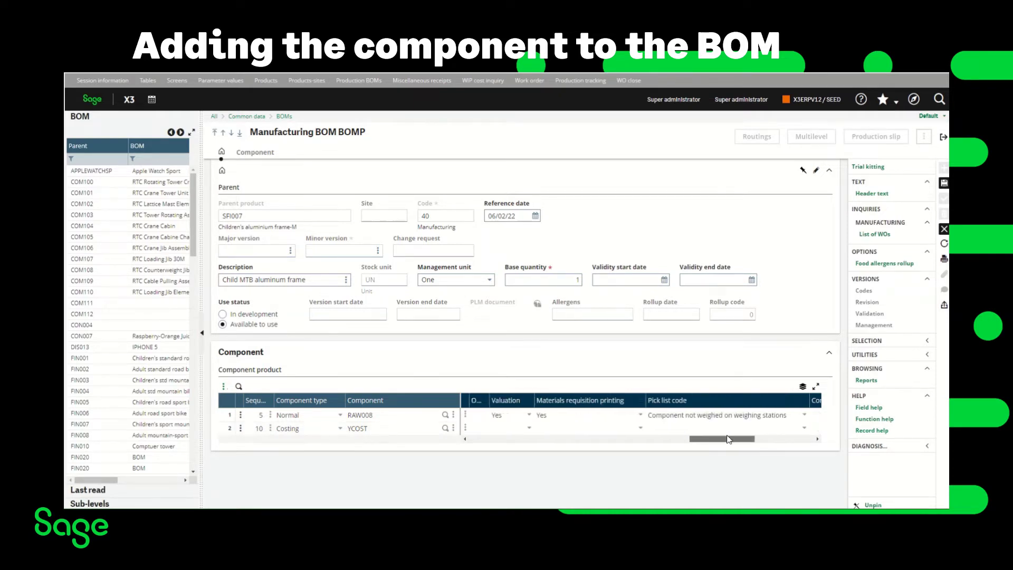
left_click(589, 428)
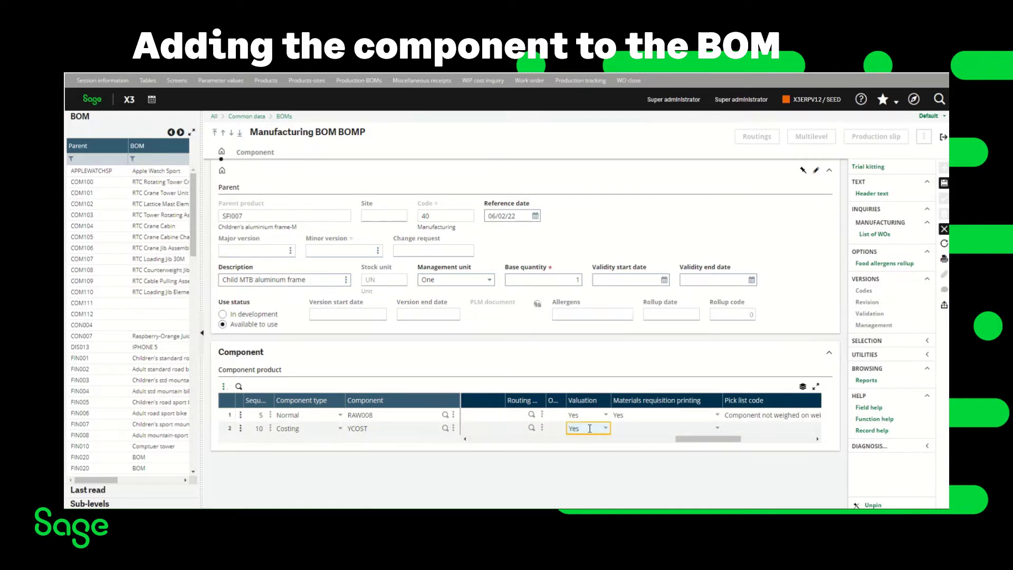
key("Tab")
key("Tab")
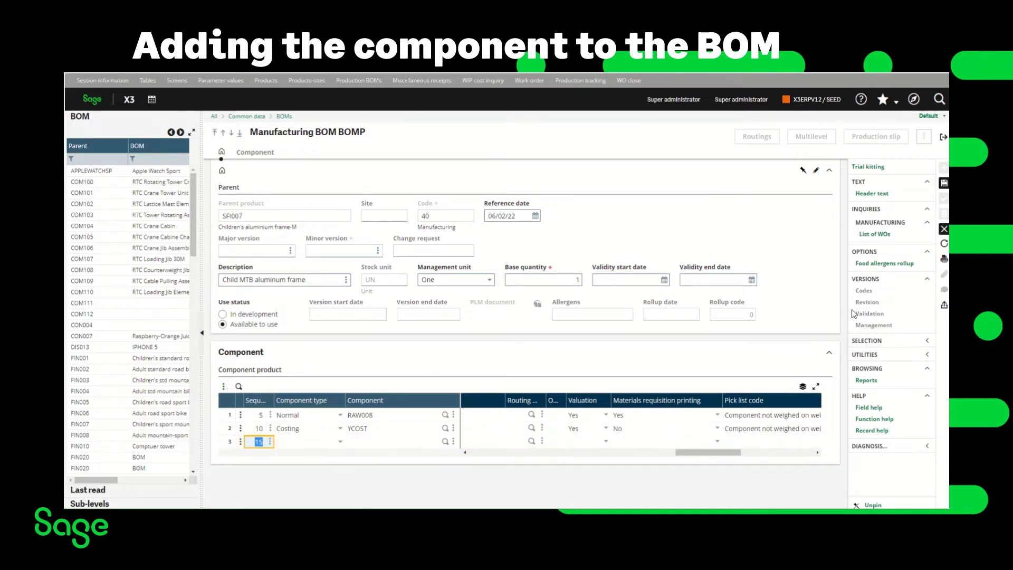
key("BackSpace")
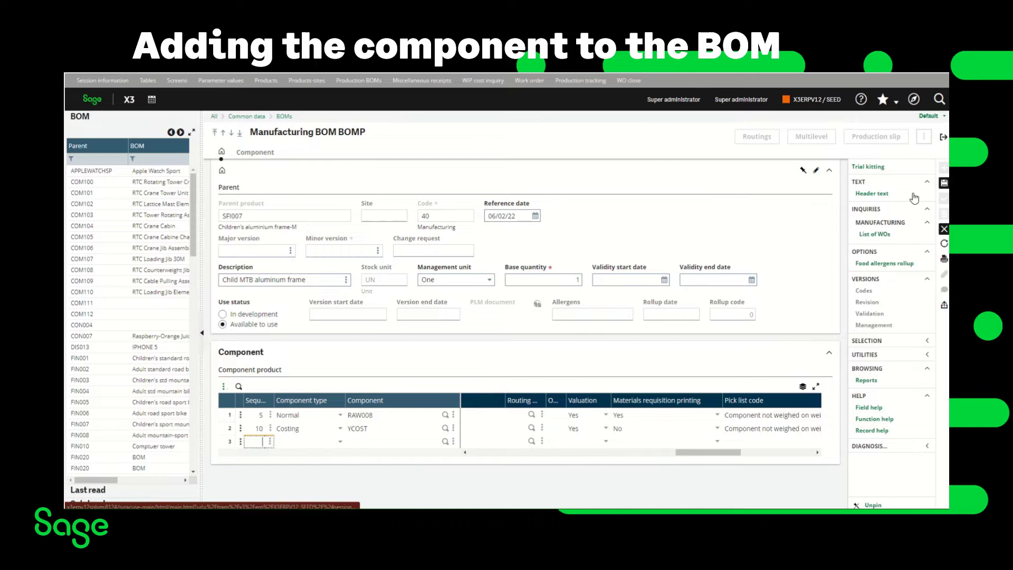
left_click(944, 185)
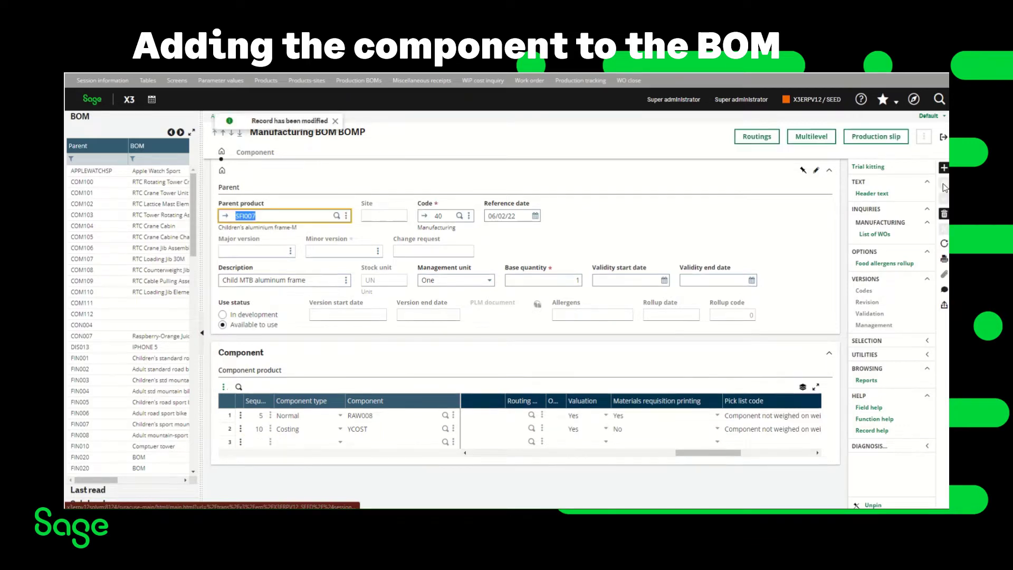
Leave the BOM, view YCOST's Management tab in Products, and open its NA012 product-site record.
left_click(943, 138)
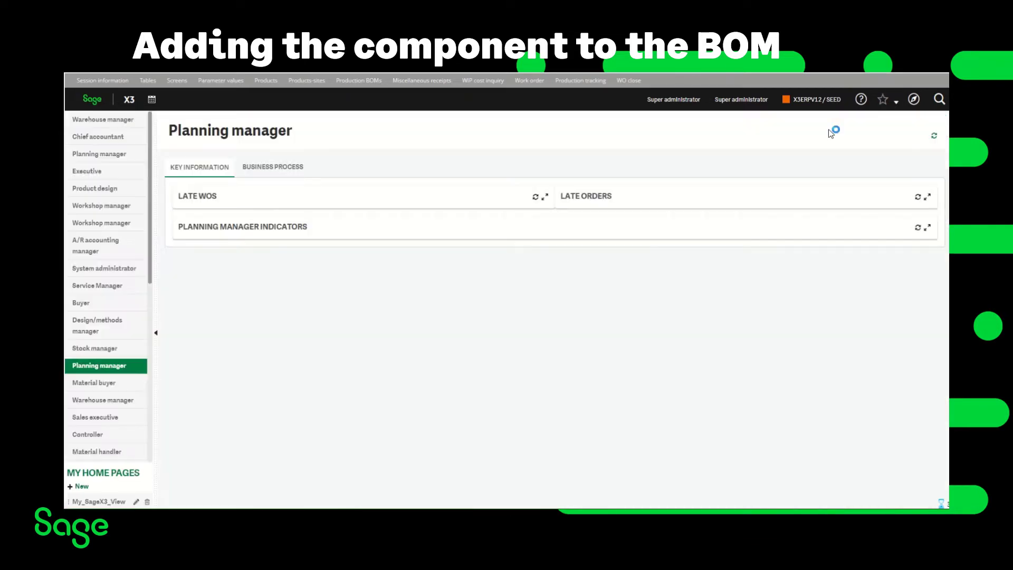
left_click(269, 83)
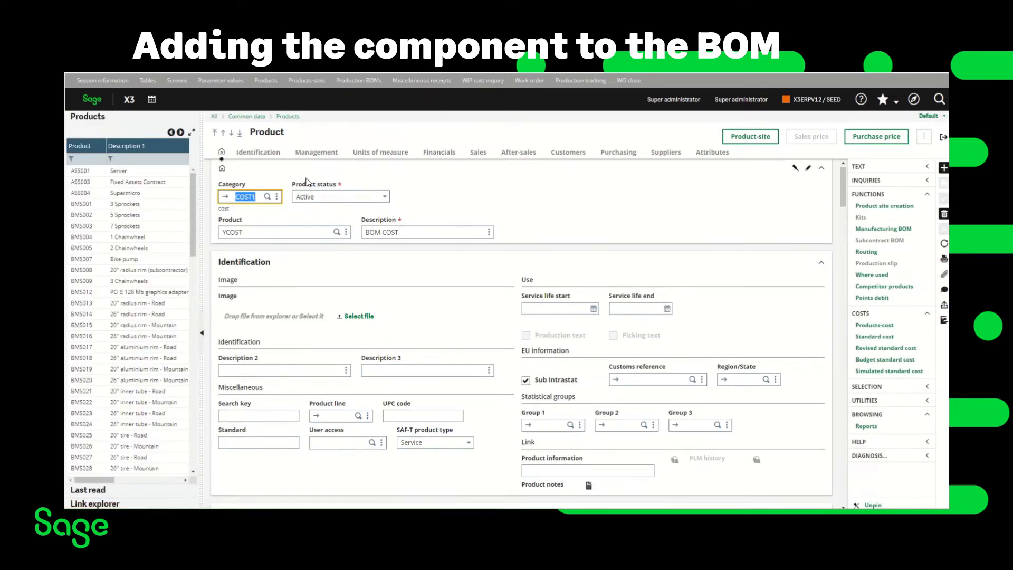
left_click(316, 153)
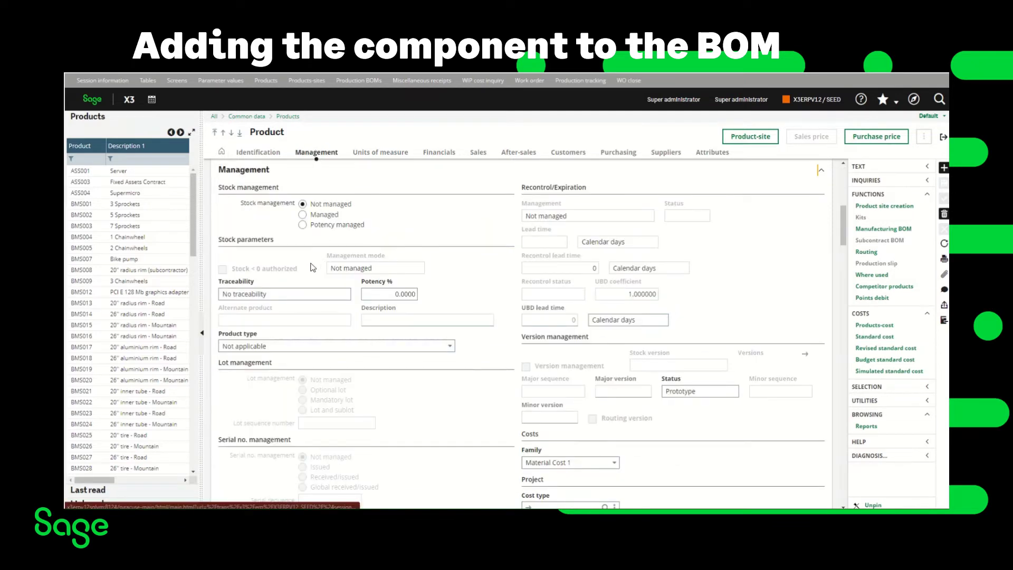
left_click(319, 206)
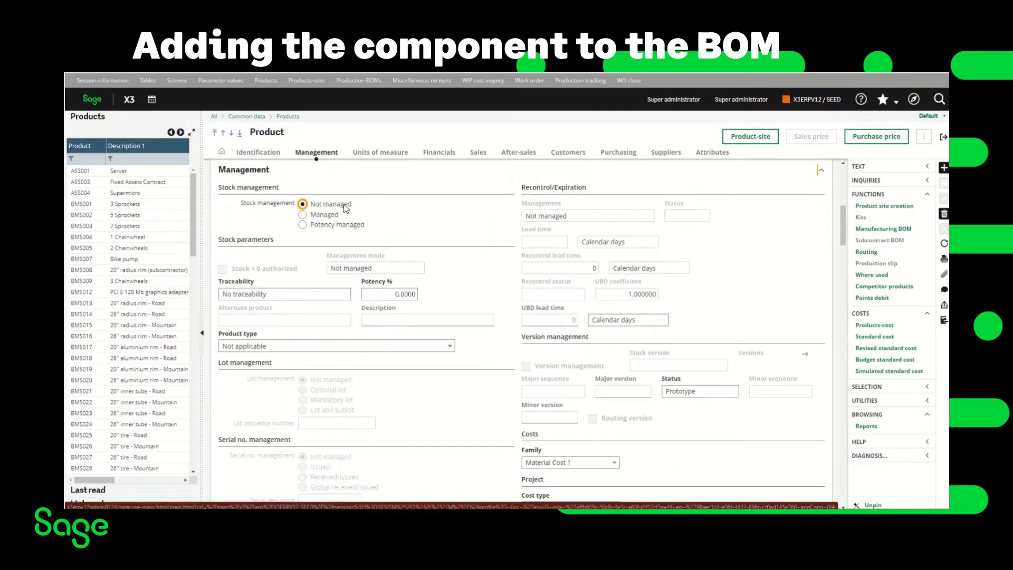
left_click(753, 138)
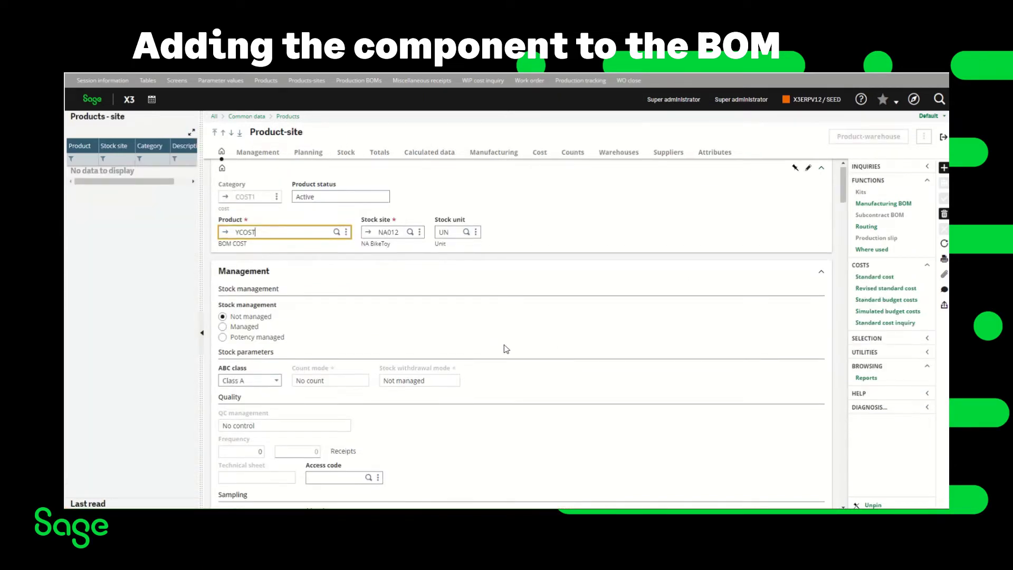
Display YCOST's NA012 standard cost and scroll to the 12.0000 component and material cost.
left_click(893, 278)
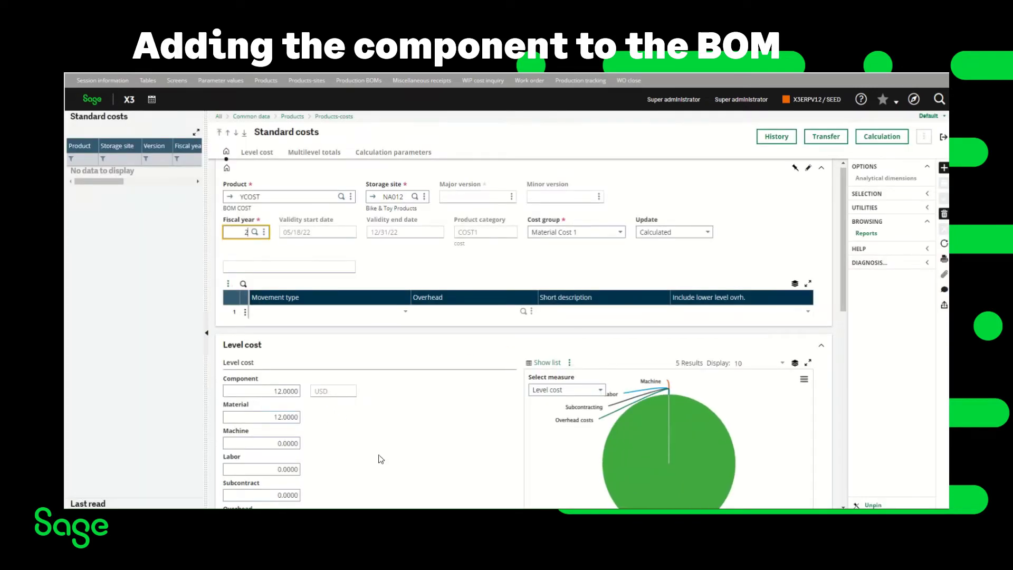
scroll(382, 457, "down", 3)
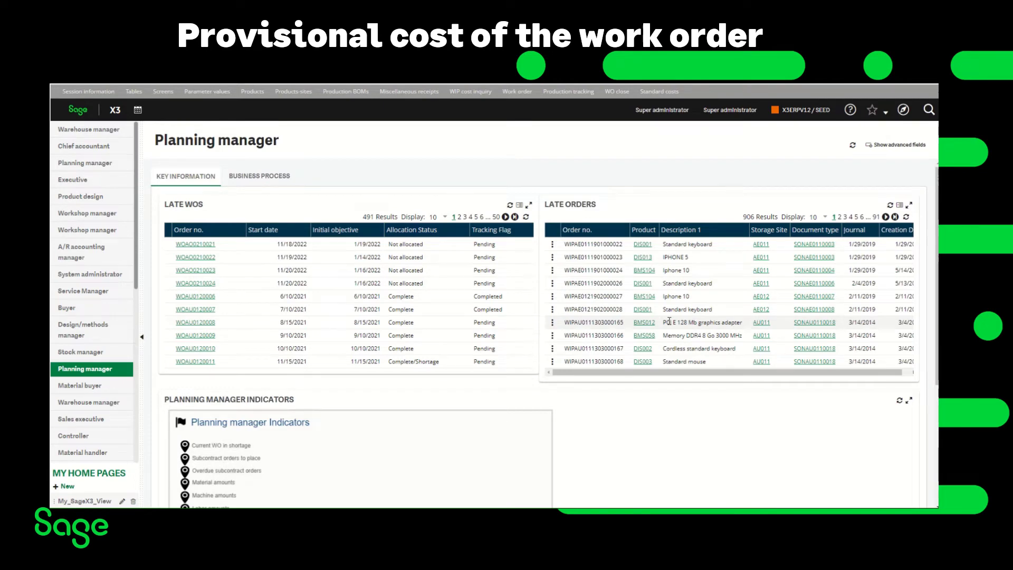
Filter Standard costs to site NA012 and product RAW008, and review the latest RAW008 record.
left_click(667, 92)
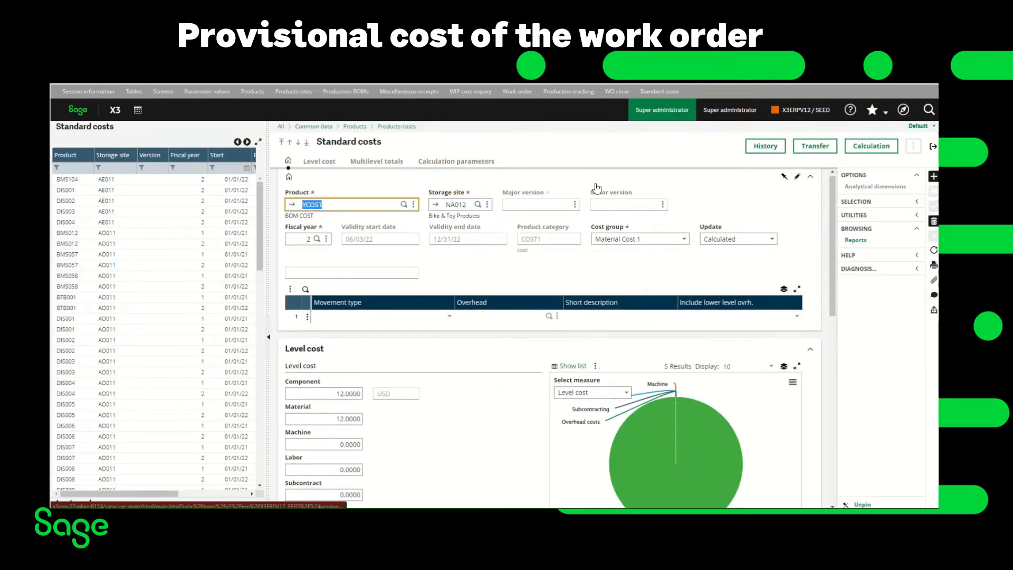
left_click(120, 169)
type("na012")
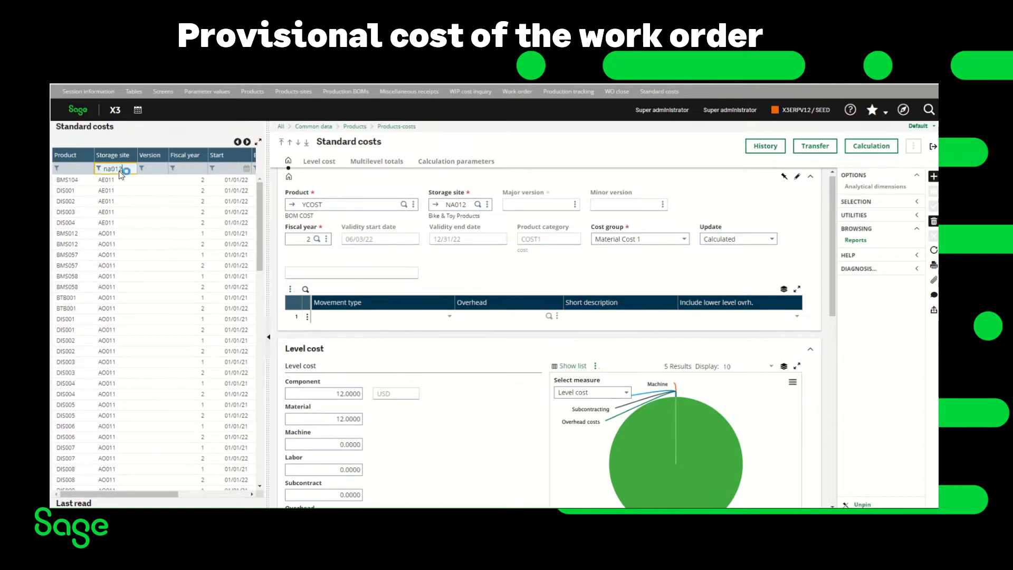
key("Tab")
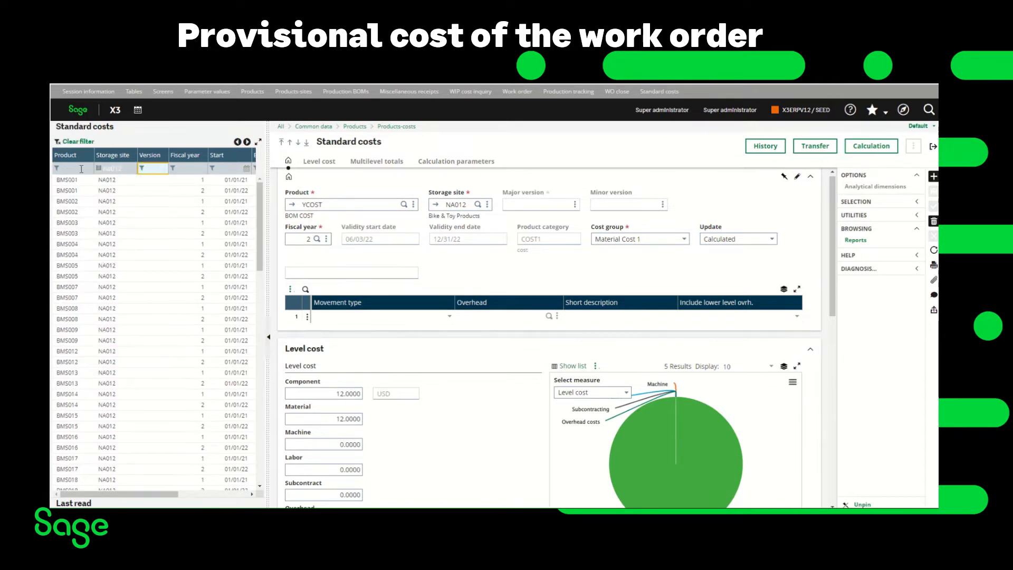
left_click(81, 169)
type("raw008")
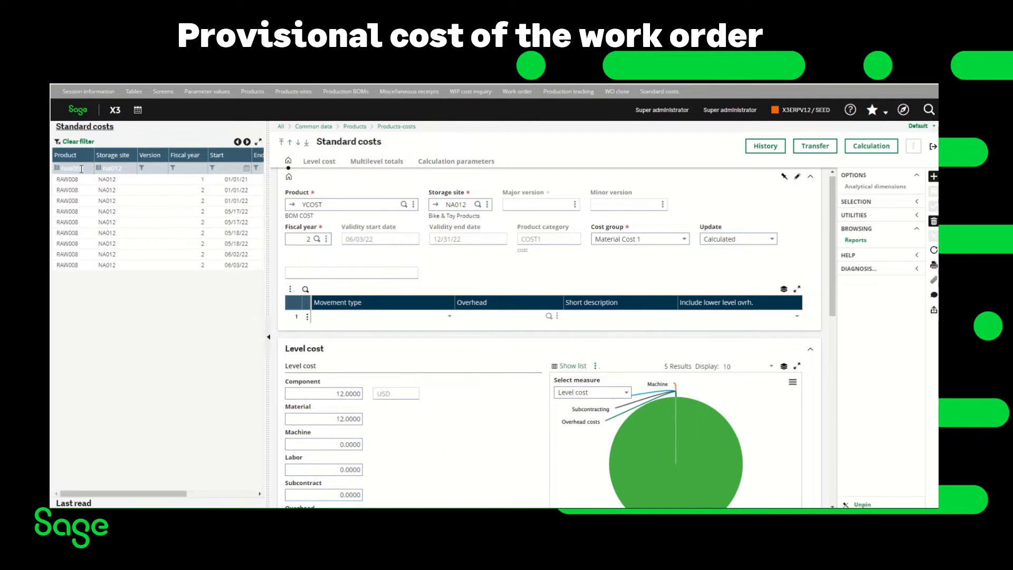
left_click(235, 267)
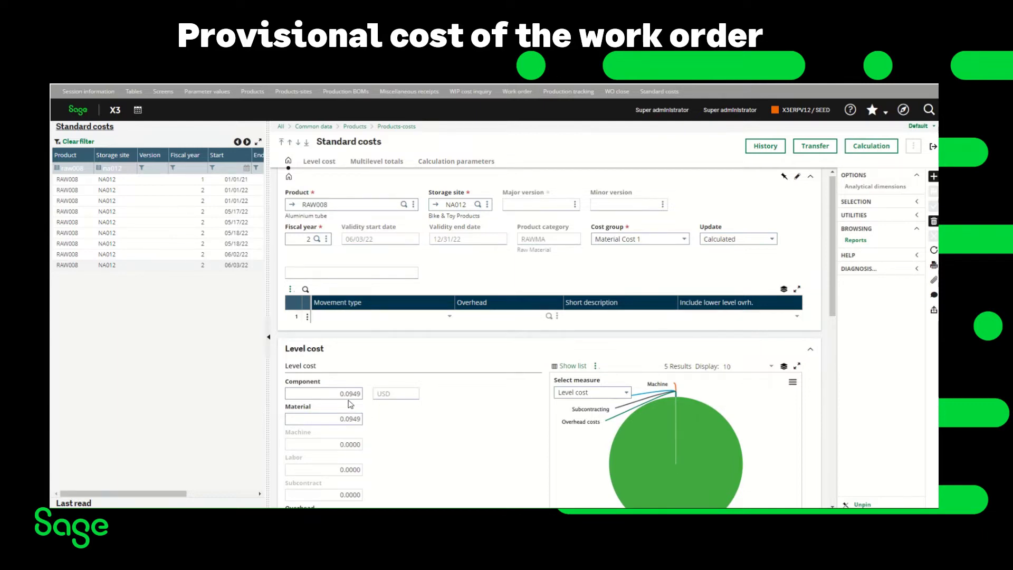
scroll(352, 399, "down", 2)
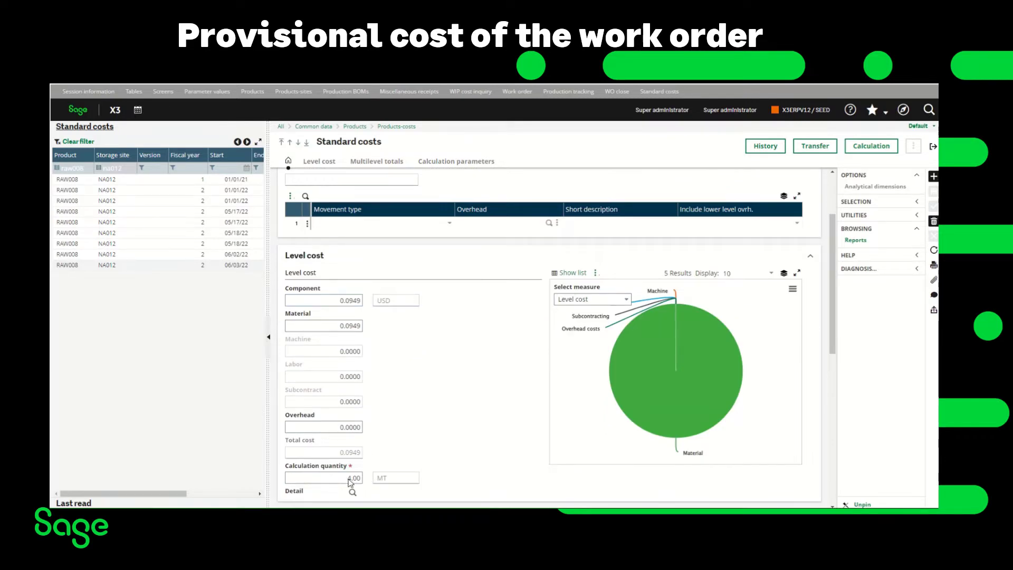
Switch the product filter to YCOST and open a YCOST standard cost record.
left_click(71, 168)
type("y")
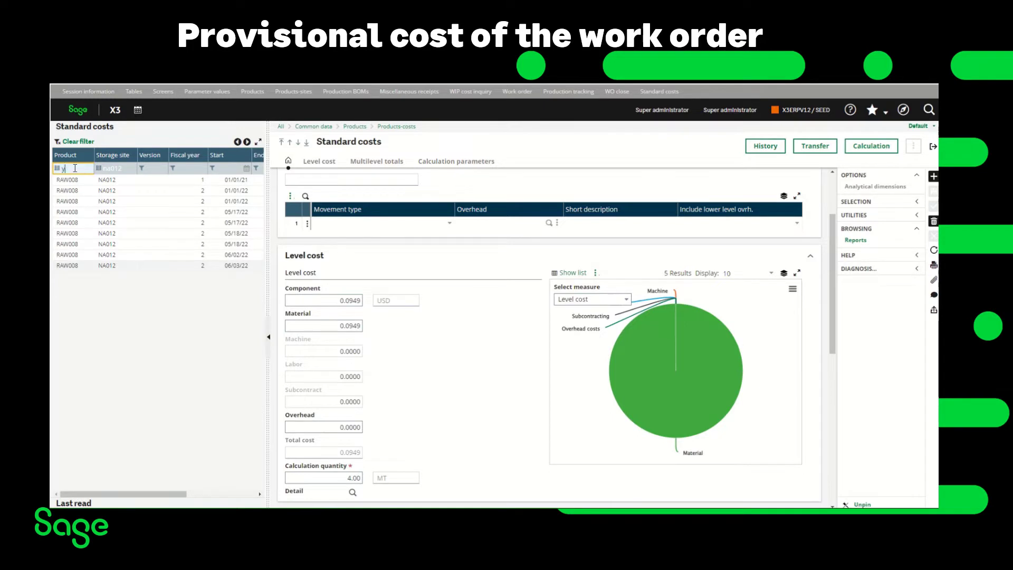
type("cost")
key("Return")
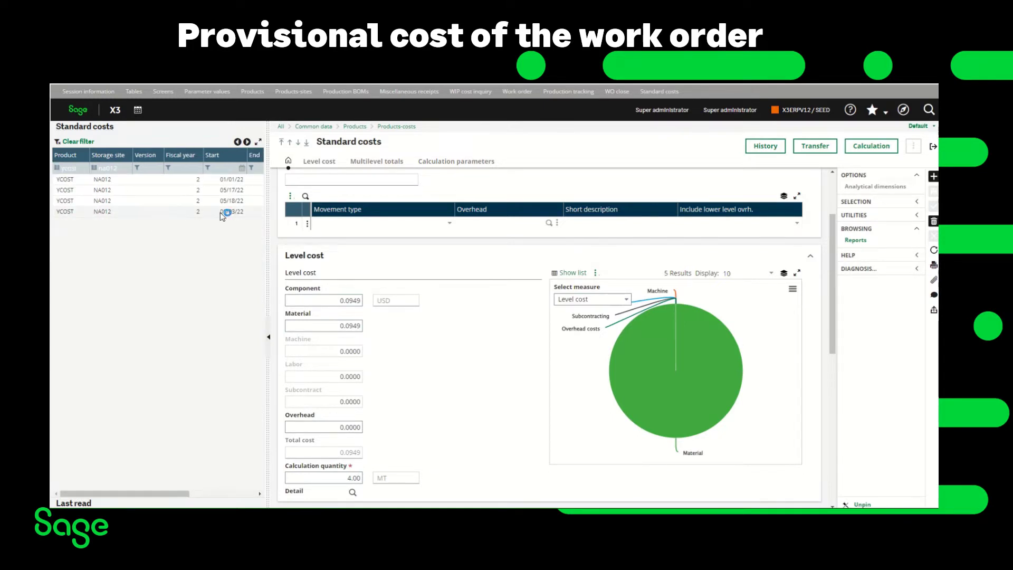
left_click(223, 211)
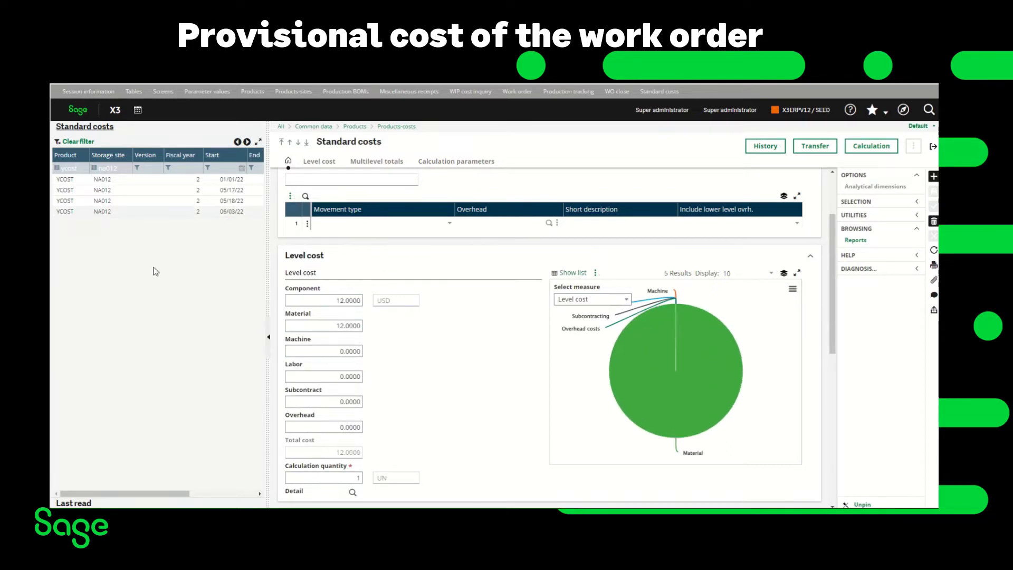
Change the product filter to SFI007 to list only its cost records.
left_click(71, 168)
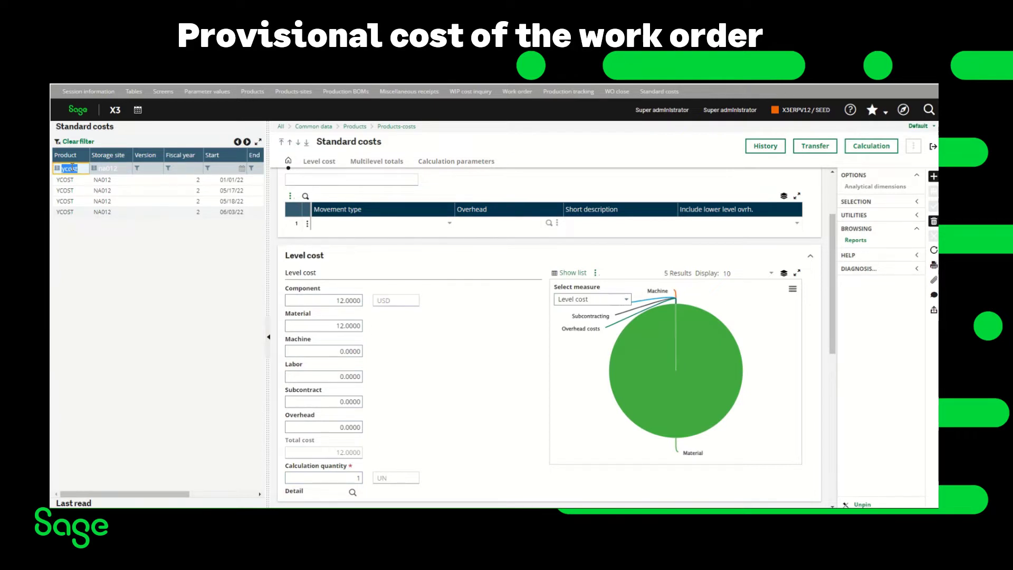
type("sfi007")
key("Return")
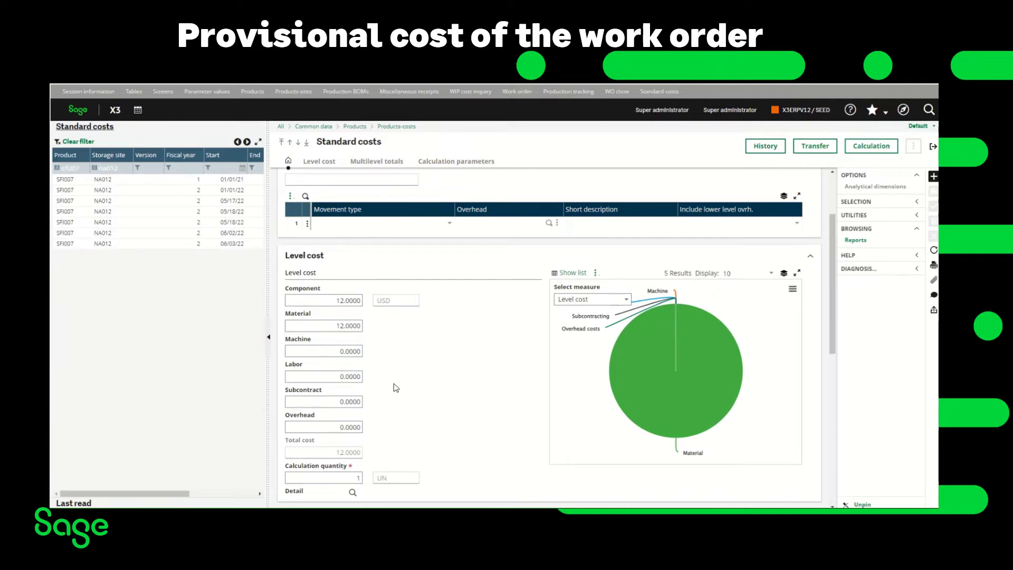
Review the 06/03/22 SFI007 cost breakdown totalling 131.2823, then exit Standard costs.
left_click(229, 244)
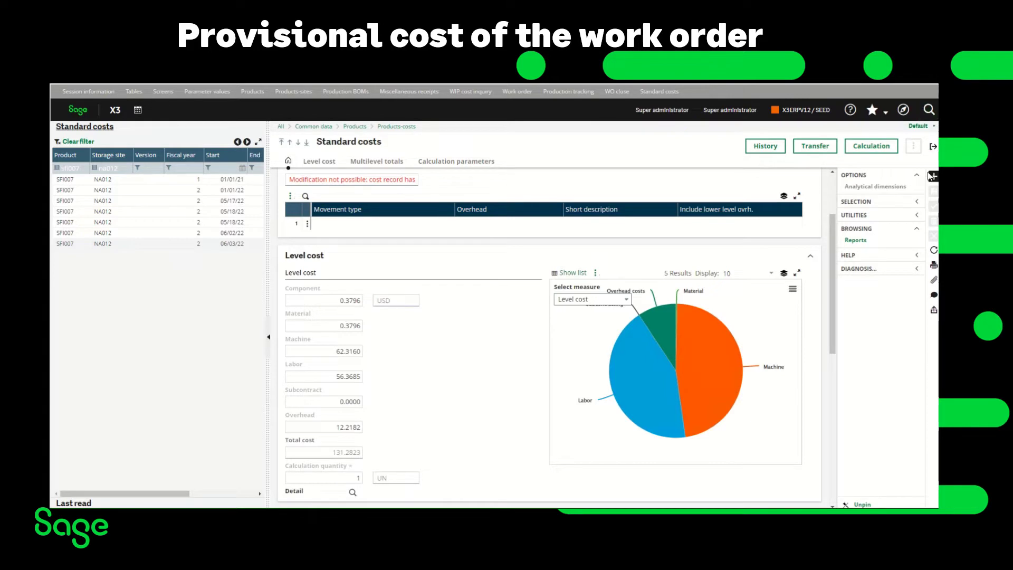
left_click(931, 149)
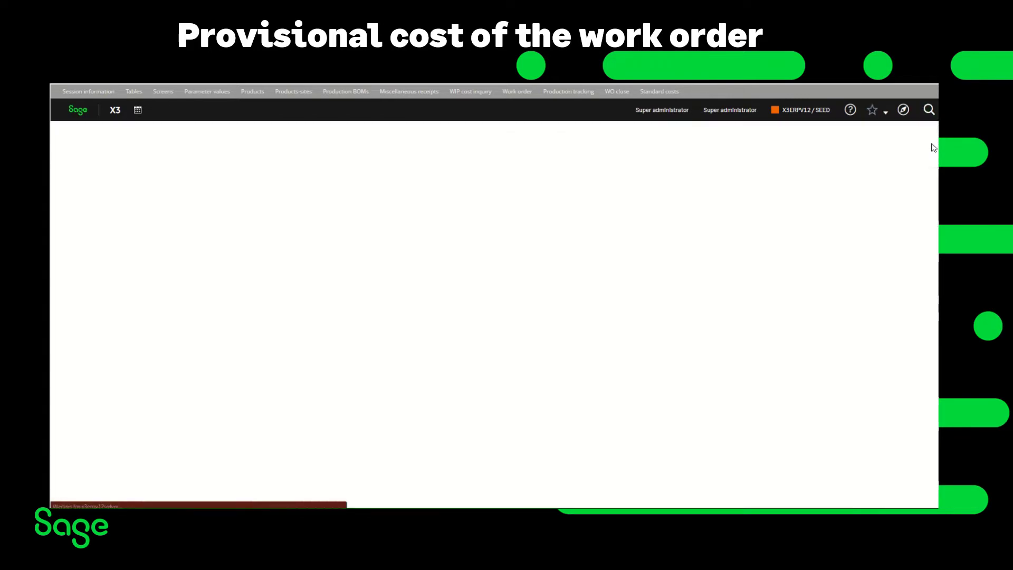
Open work order WONA0120300 in ALL Full entry and check component RAW008 and the sawing, welding, painting operations.
left_click(517, 94)
left_click(439, 168)
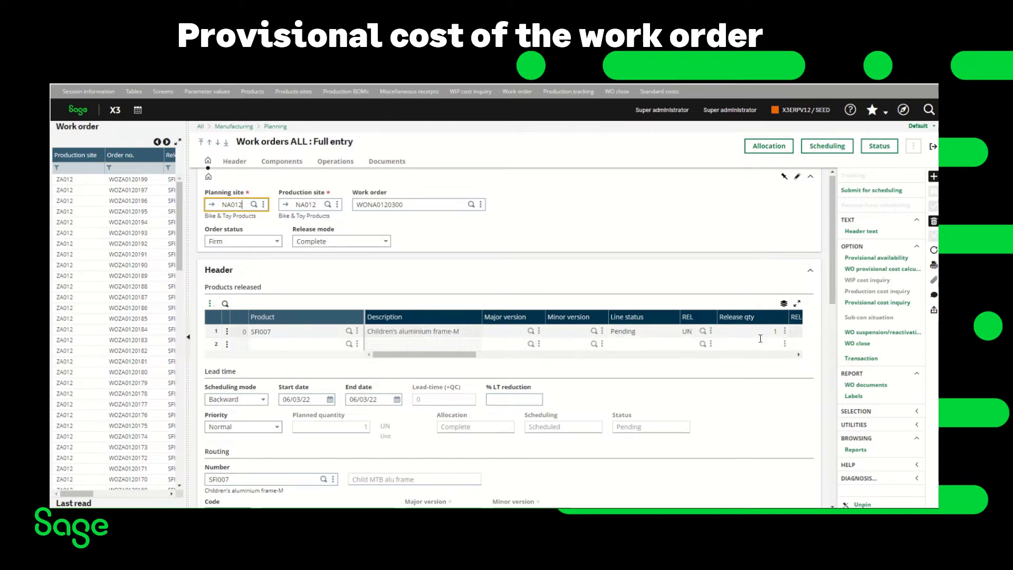
scroll(540, 417, "down", 10)
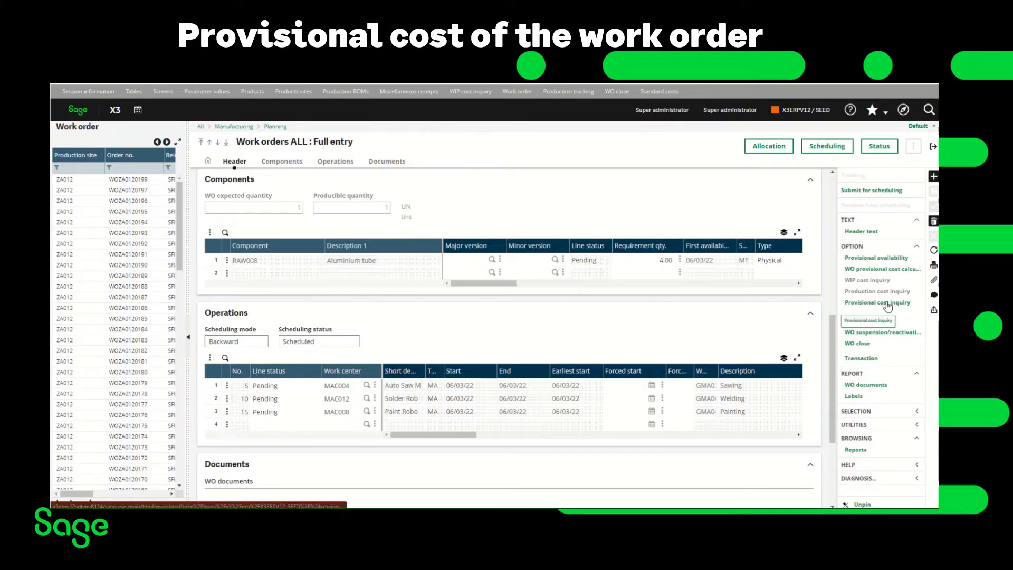
left_click(867, 304)
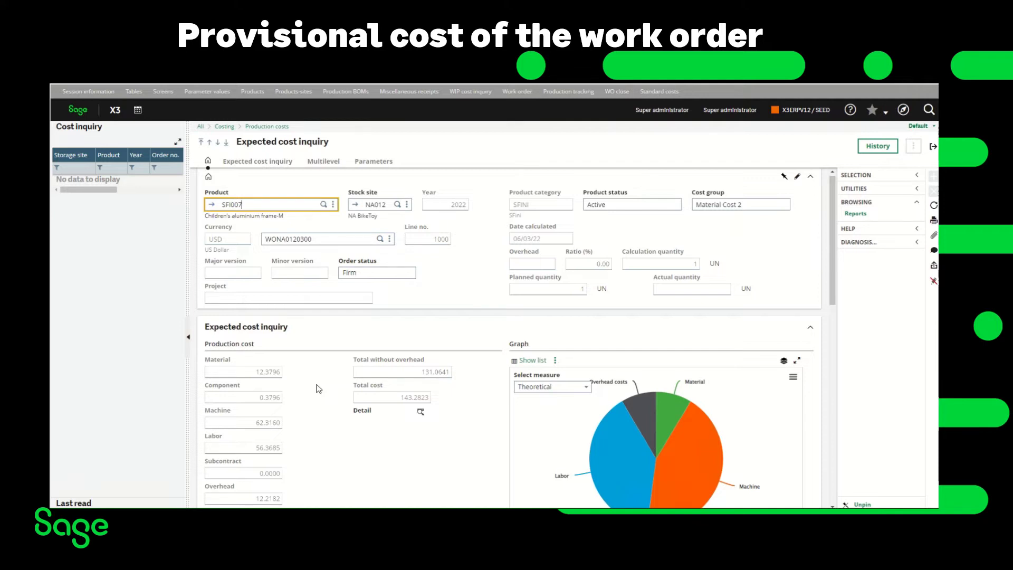
scroll(297, 442, "down", 1)
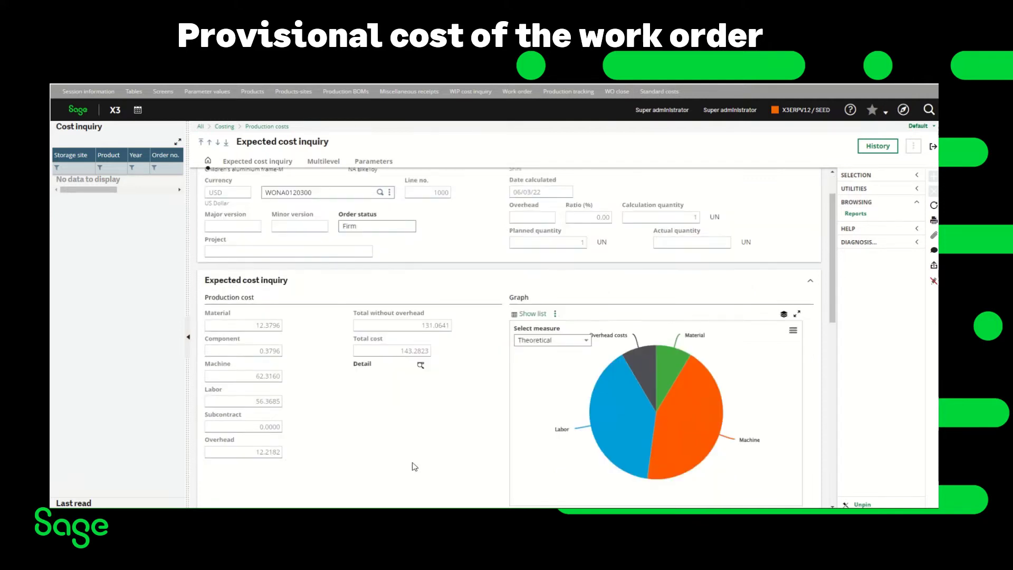
left_click(933, 148)
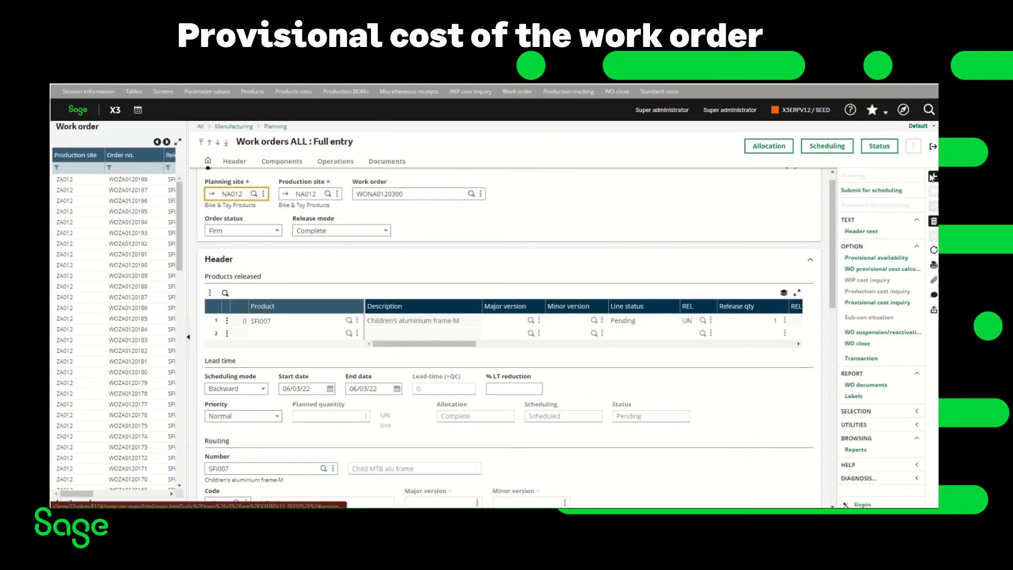
Exit the Work orders ALL : Full entry screen.
left_click(932, 149)
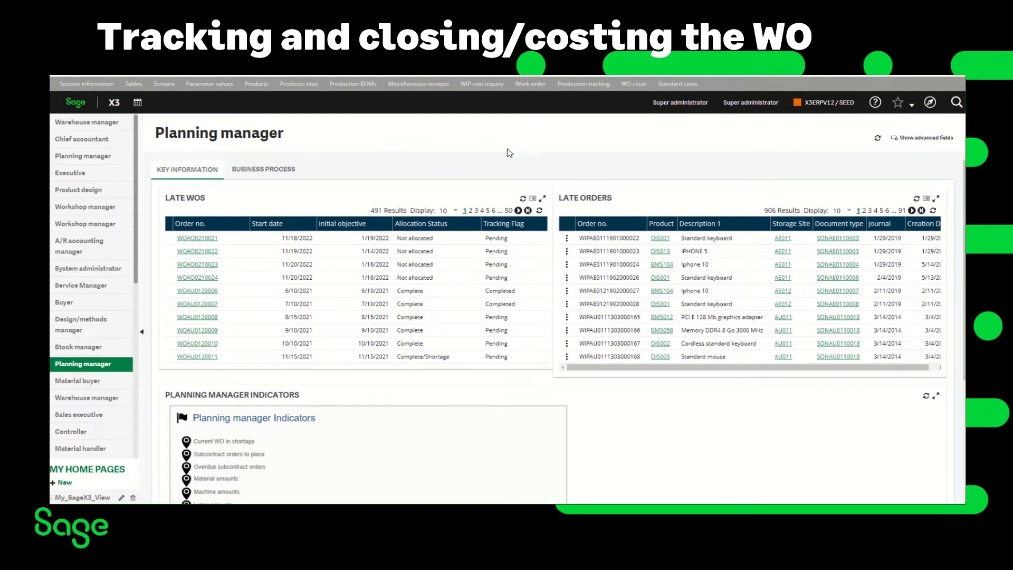
Start a STD Complete tracking for site NA012 and work order WONA0120300.
left_click(579, 86)
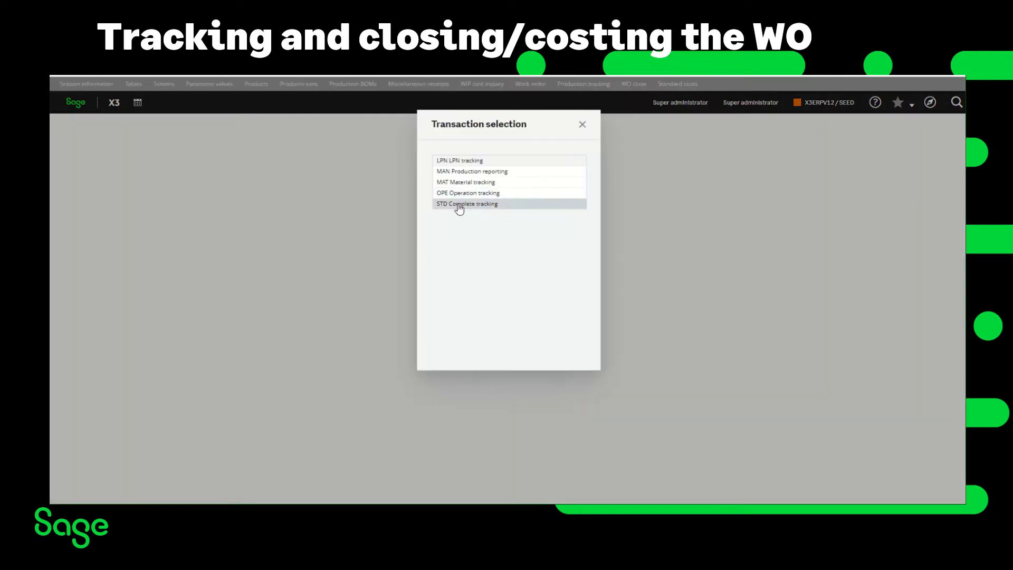
left_click(459, 206)
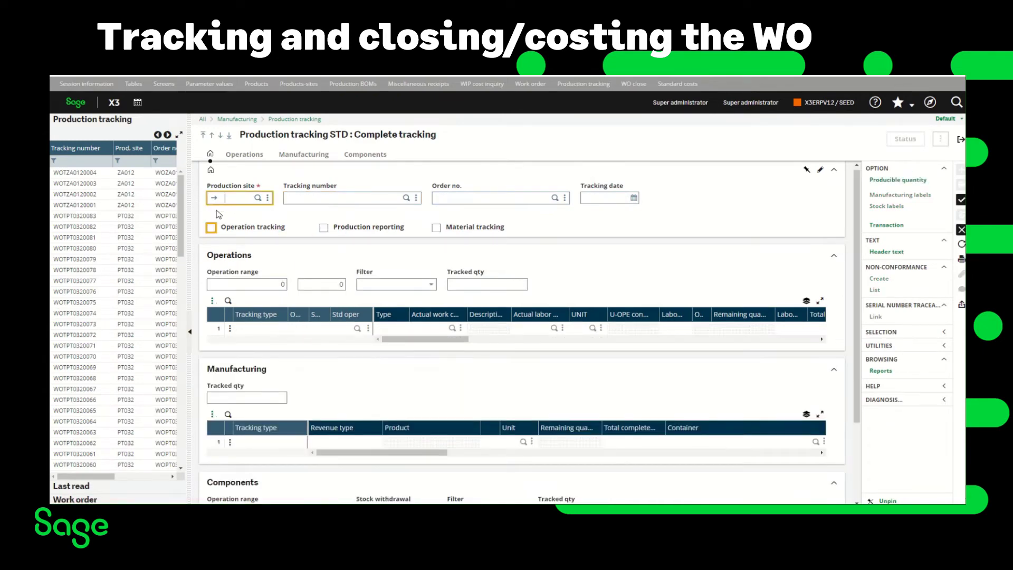
type("2")
key("Tab")
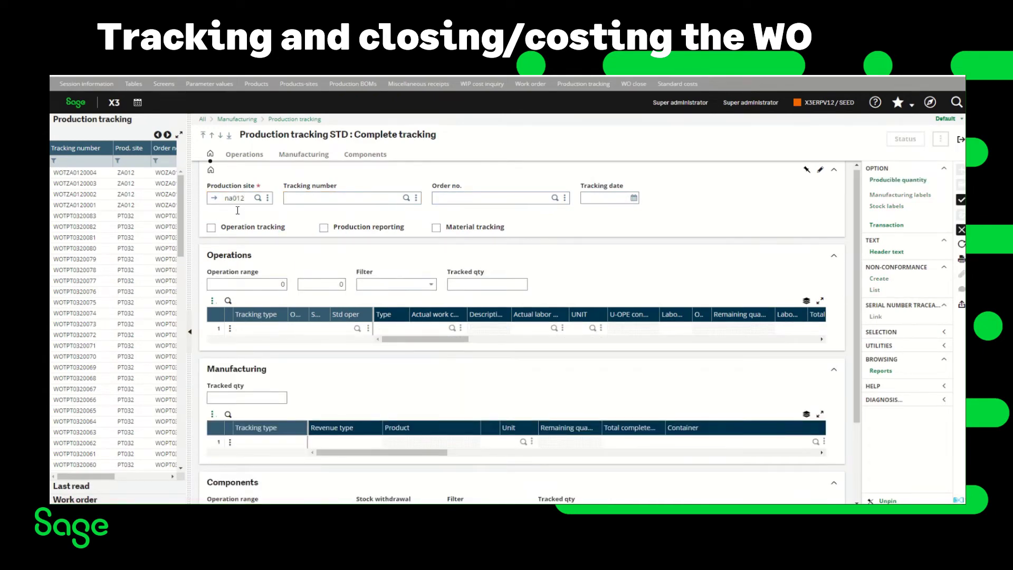
left_click(513, 201)
type("WONA0120300")
key("Tab")
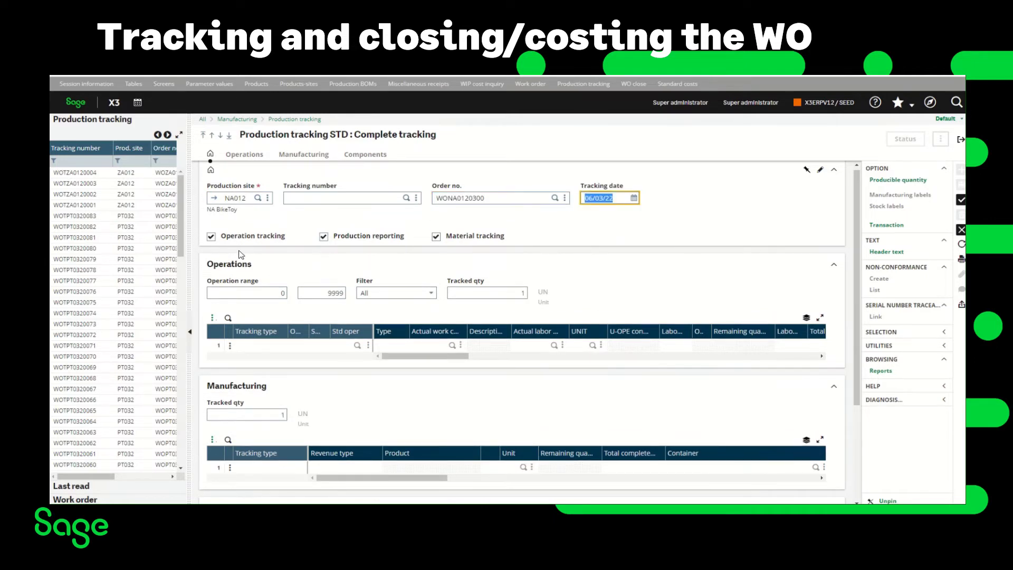
Fill the tracking grids from the work order, review them, create the tracking record and exit.
left_click(263, 349)
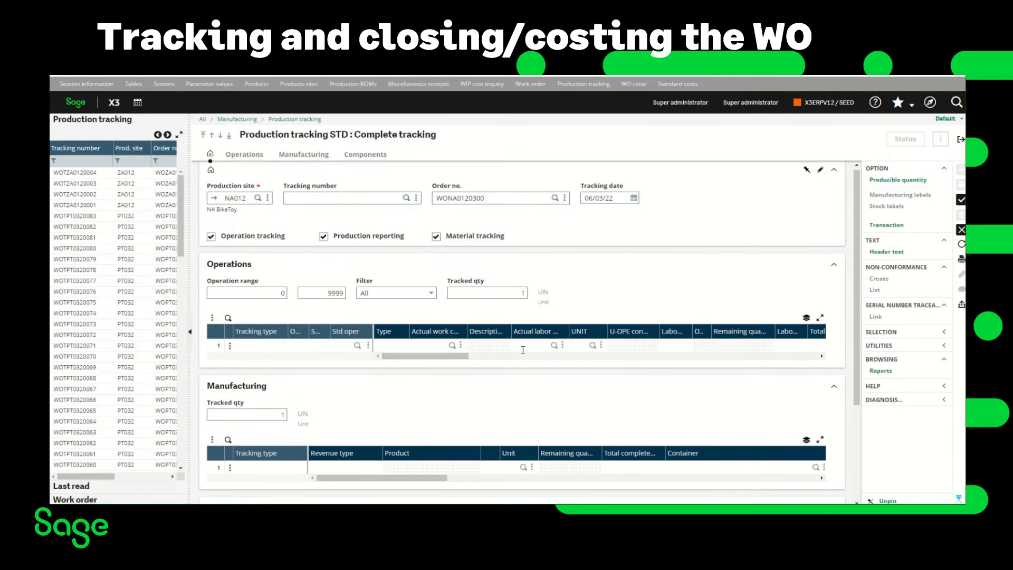
scroll(279, 356, "down", 1)
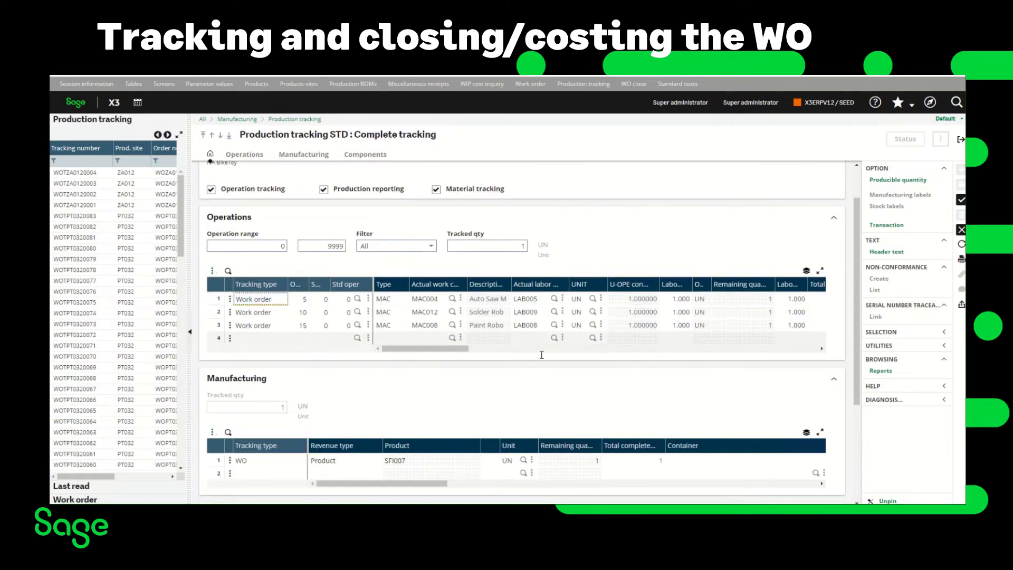
scroll(528, 367, "down", 3)
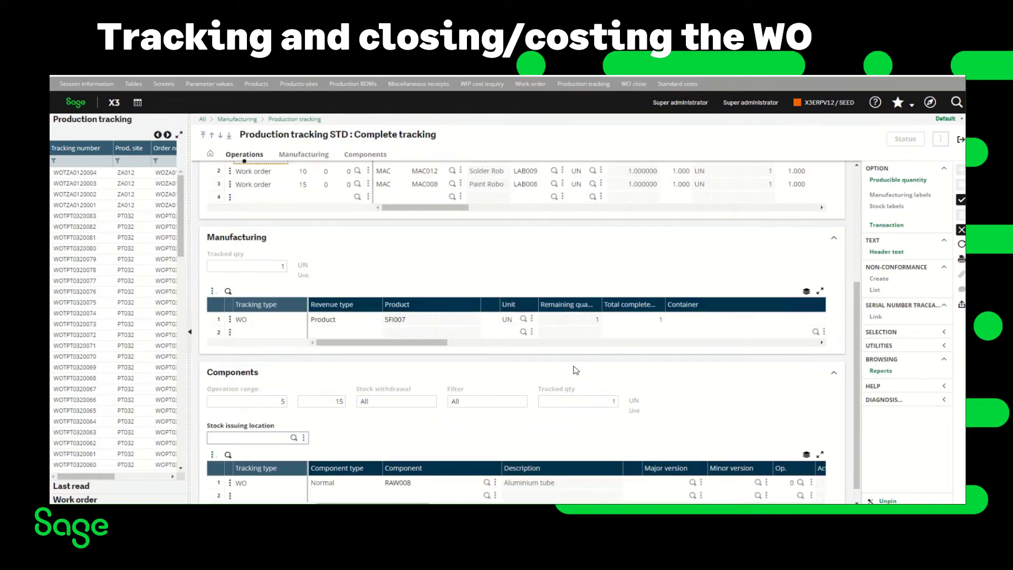
scroll(575, 371, "down", 1)
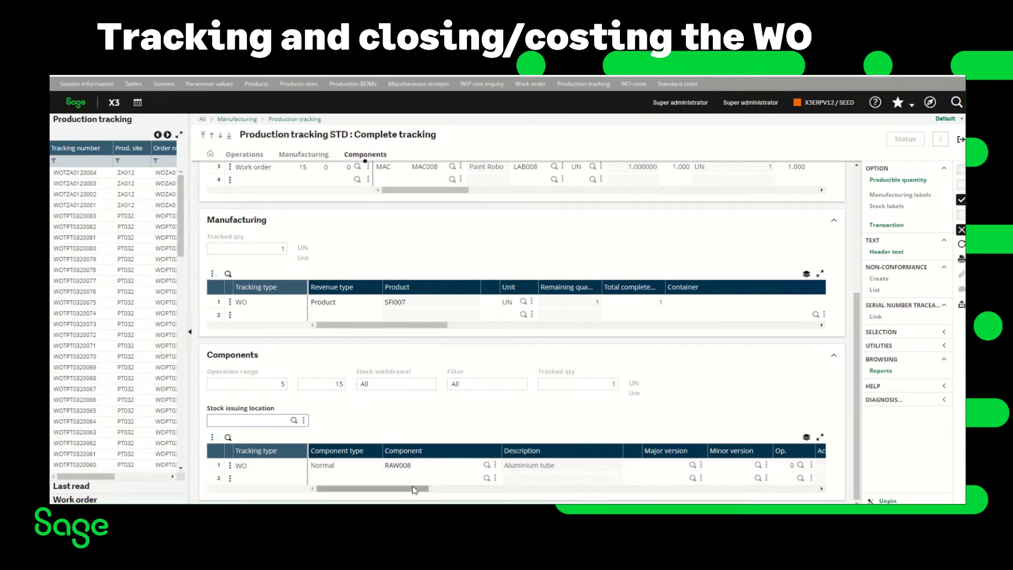
left_click_drag(414, 490, 494, 492)
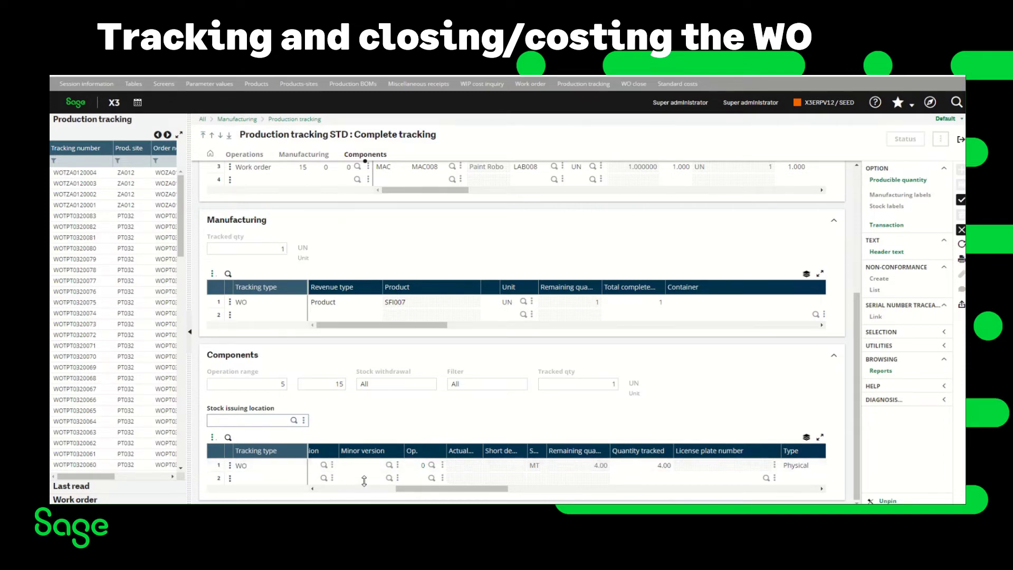
left_click_drag(401, 489, 322, 488)
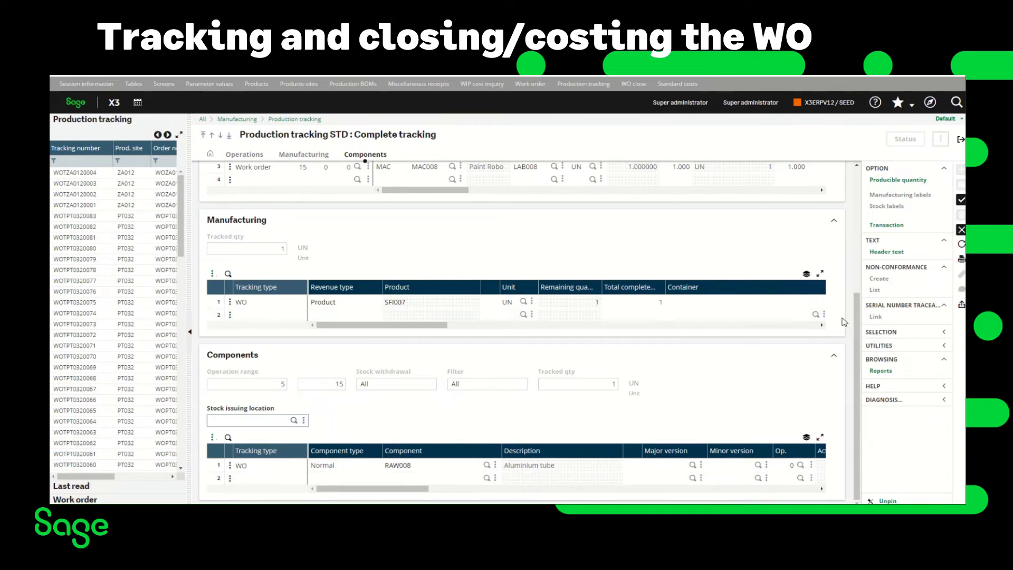
left_click(961, 202)
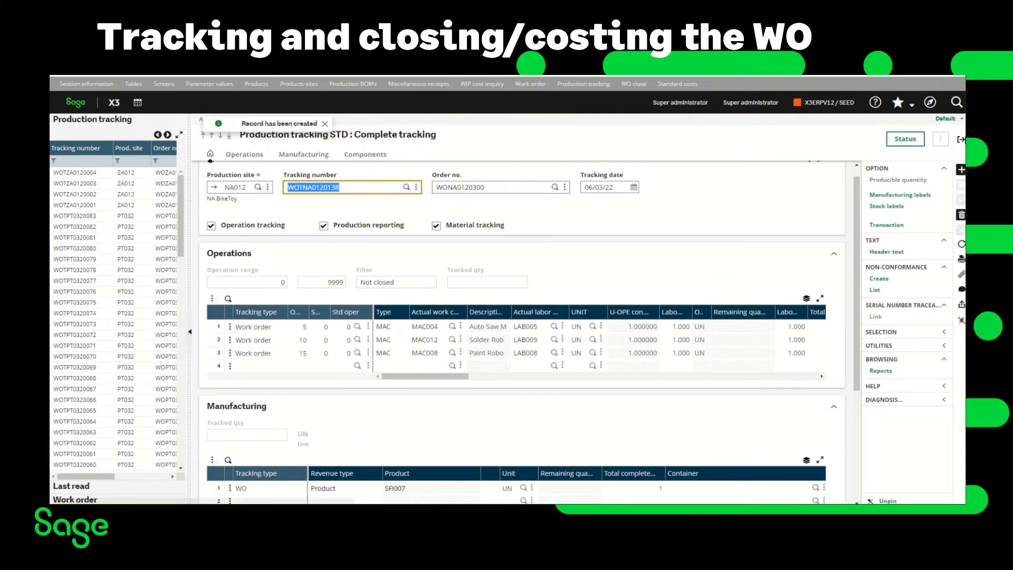
left_click(961, 141)
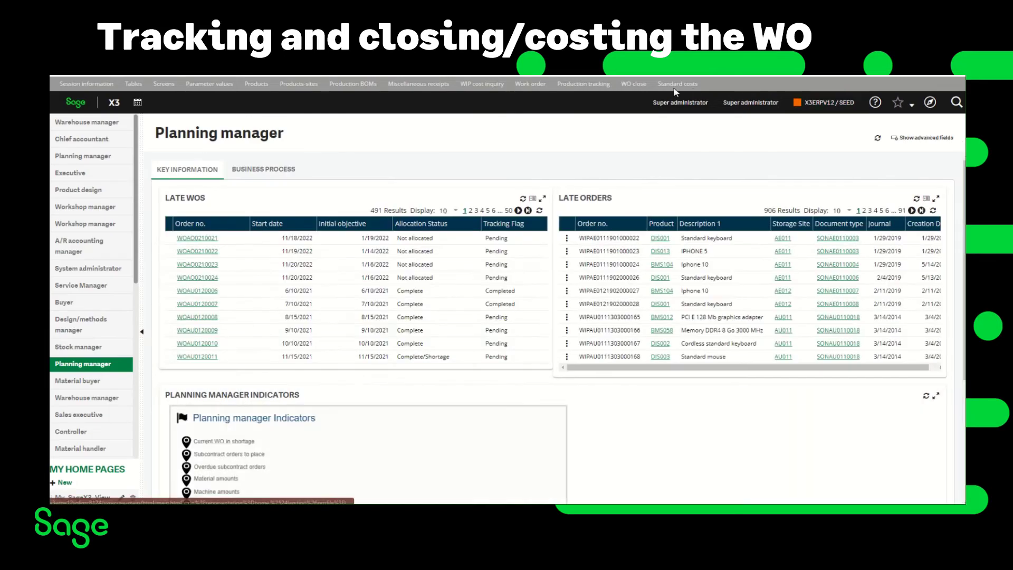
Close work order WONA0120300 at site NA012 and agree to calculate its production cost.
left_click(635, 85)
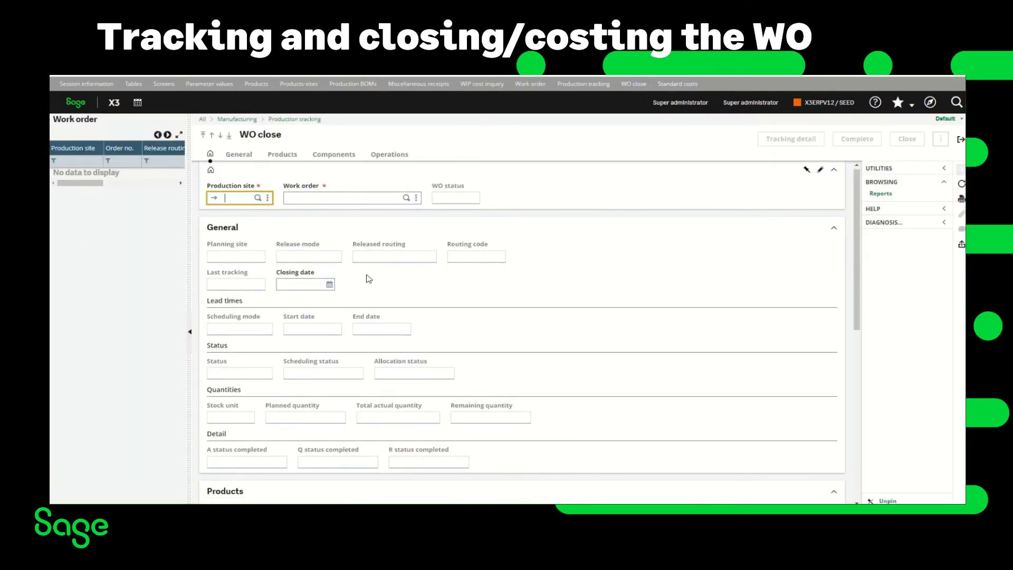
type("na012")
key("Tab")
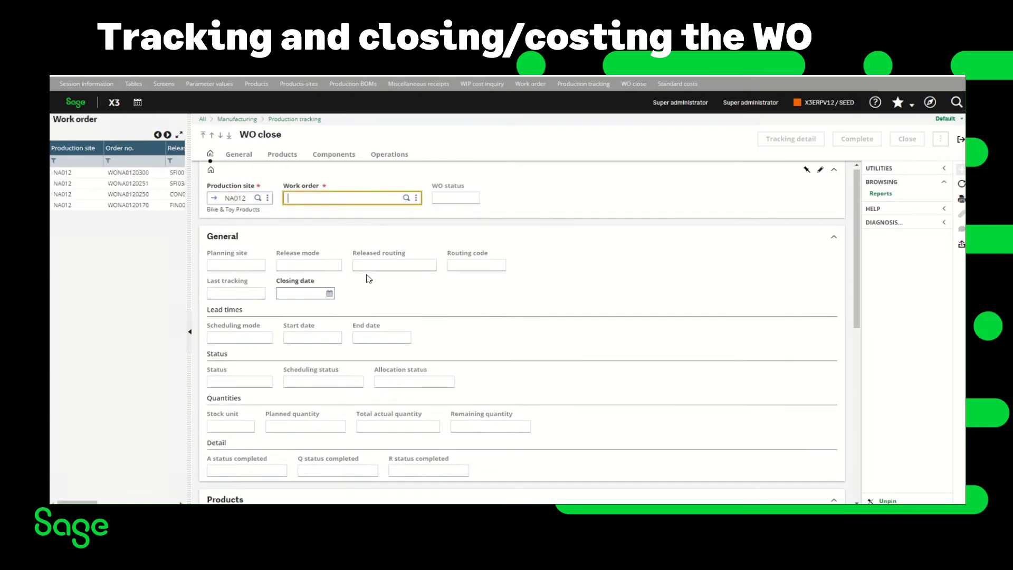
type("WONA0120300")
key("Tab")
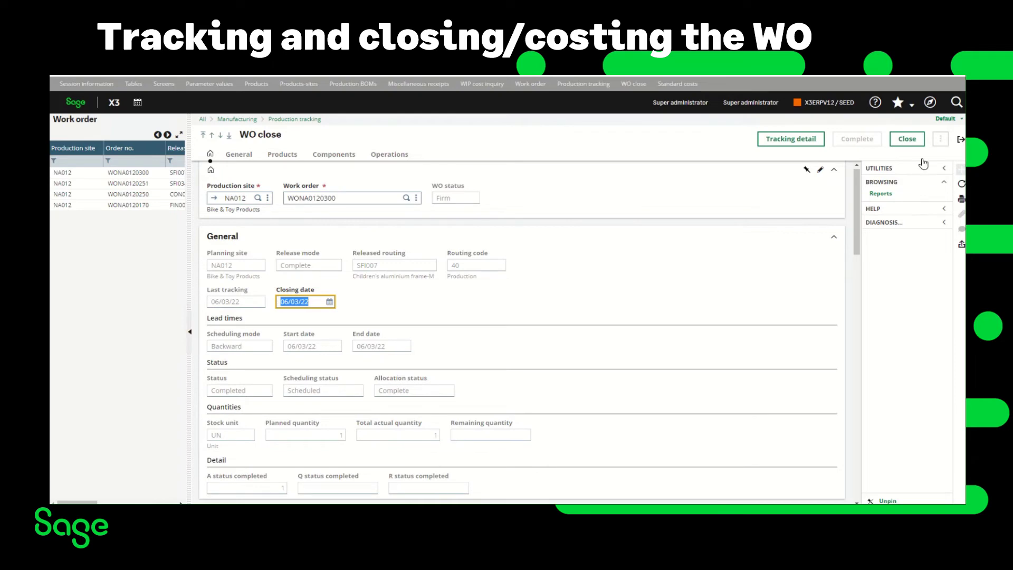
left_click(908, 143)
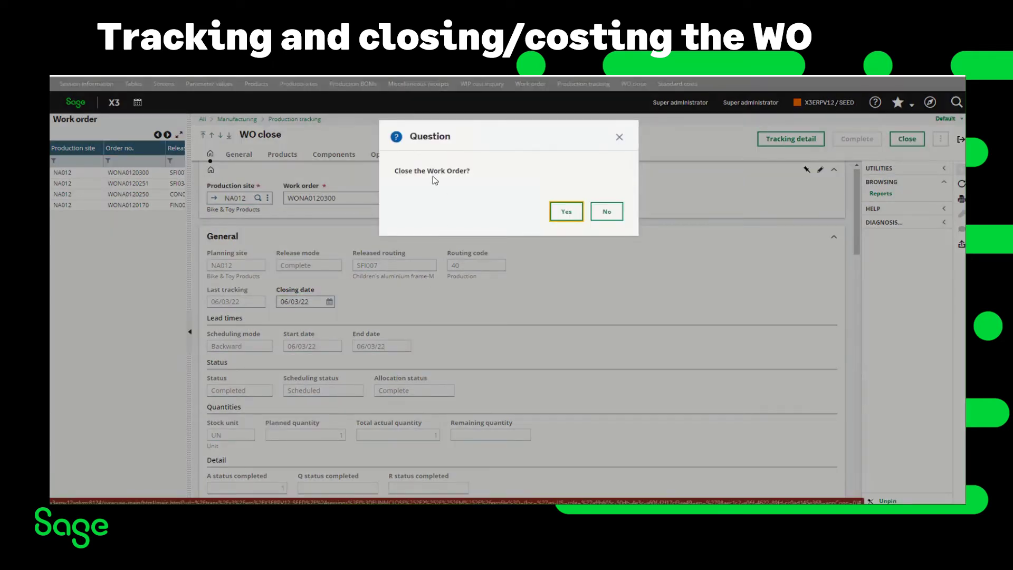
left_click(563, 215)
left_click(562, 213)
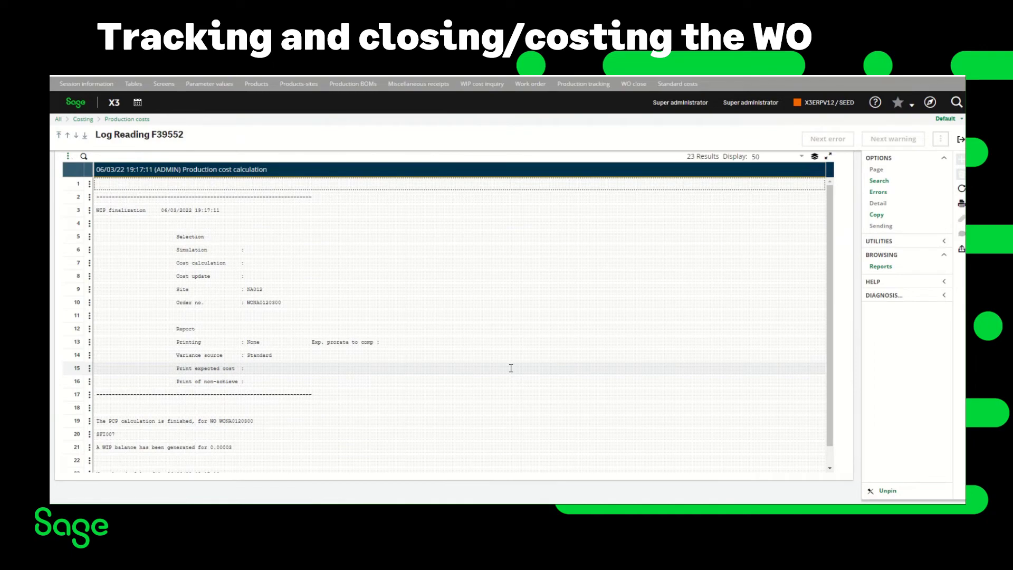
Scroll to the end of the WONA0120300 production cost calculation log.
scroll(510, 373, "down", 1)
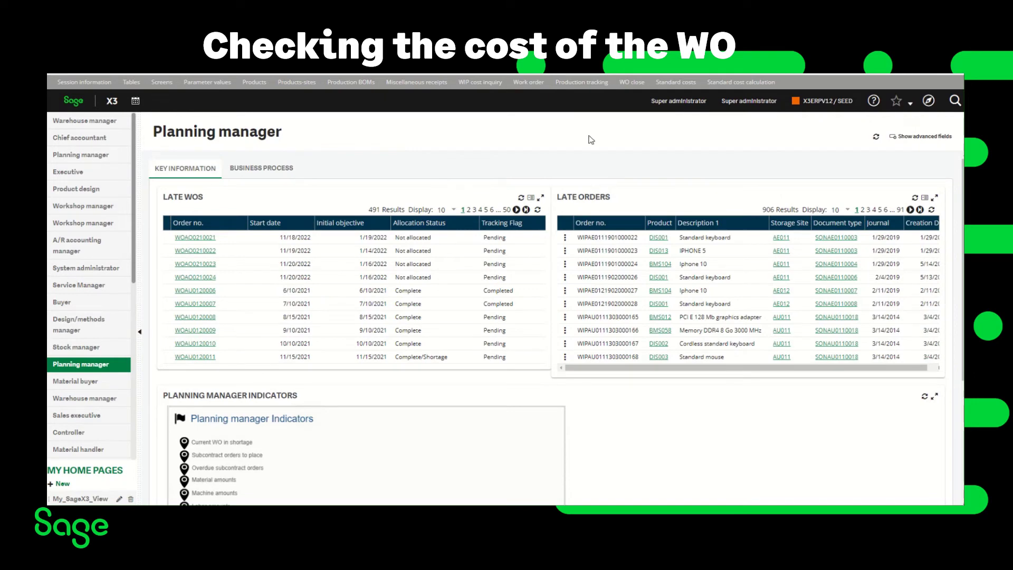
Review the WIP costs of work order WONA0120300: actual 143.28, expected 131.28, material variance -12.00.
left_click(528, 83)
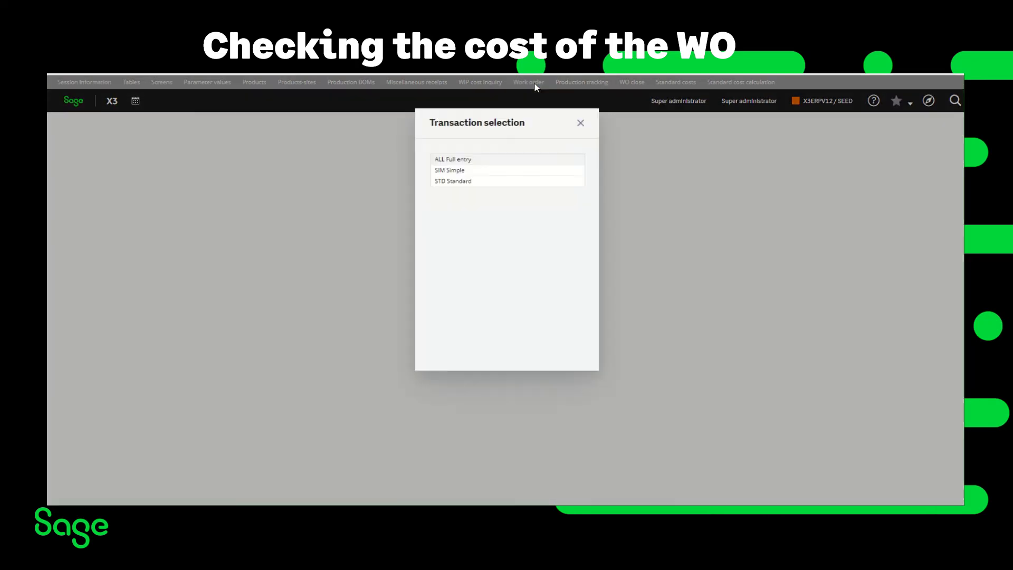
left_click(461, 160)
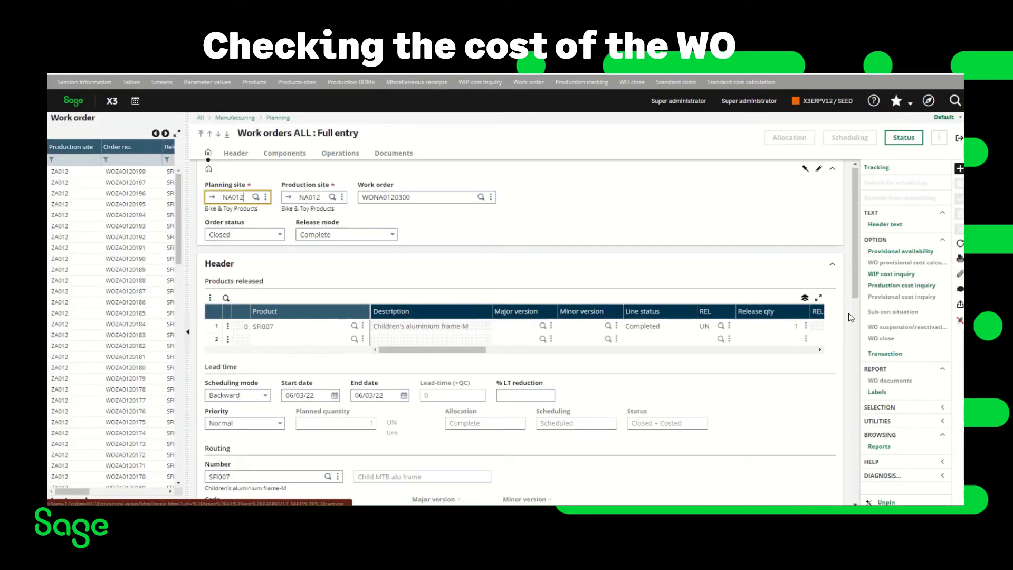
left_click(898, 275)
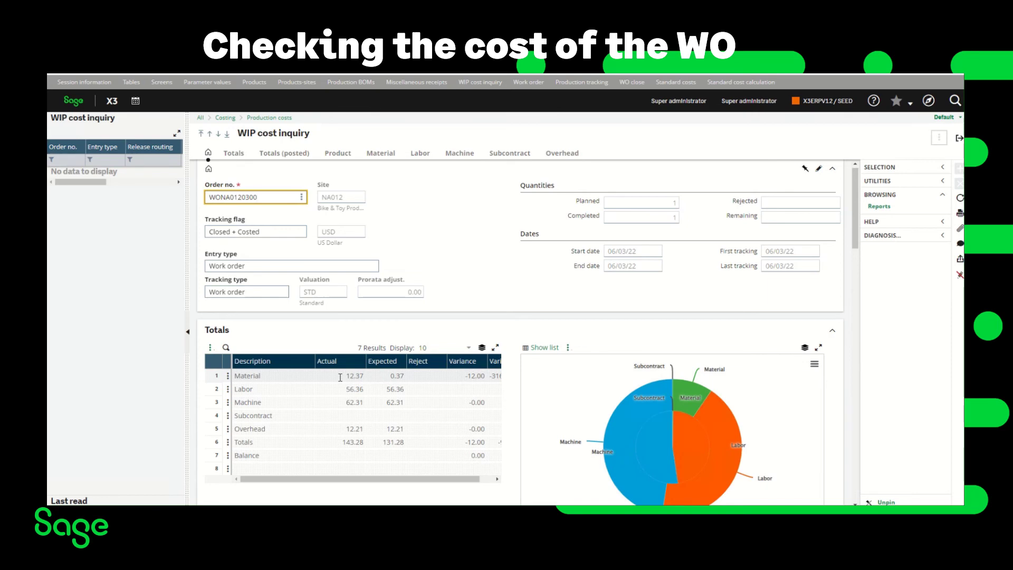
left_click(470, 376)
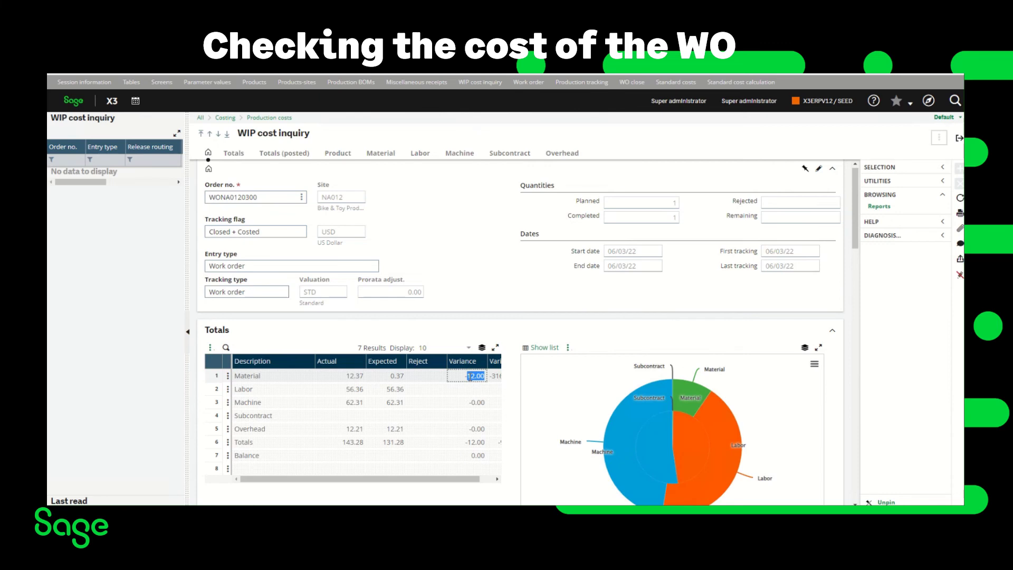
left_click(959, 139)
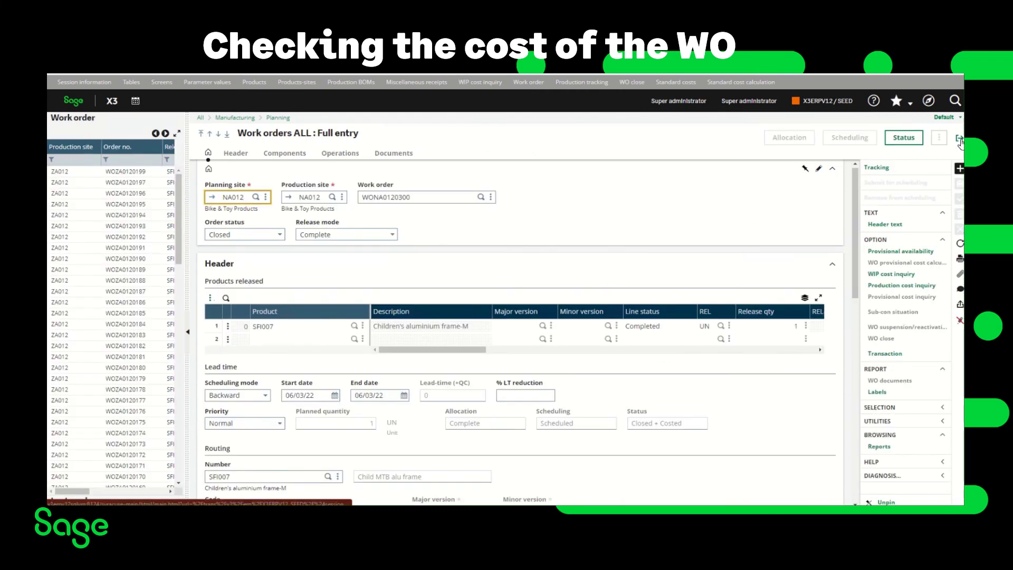
Start a standard cost calculation for product SFI007 at site NA012, accepting the cost overwrite warning.
left_click(959, 139)
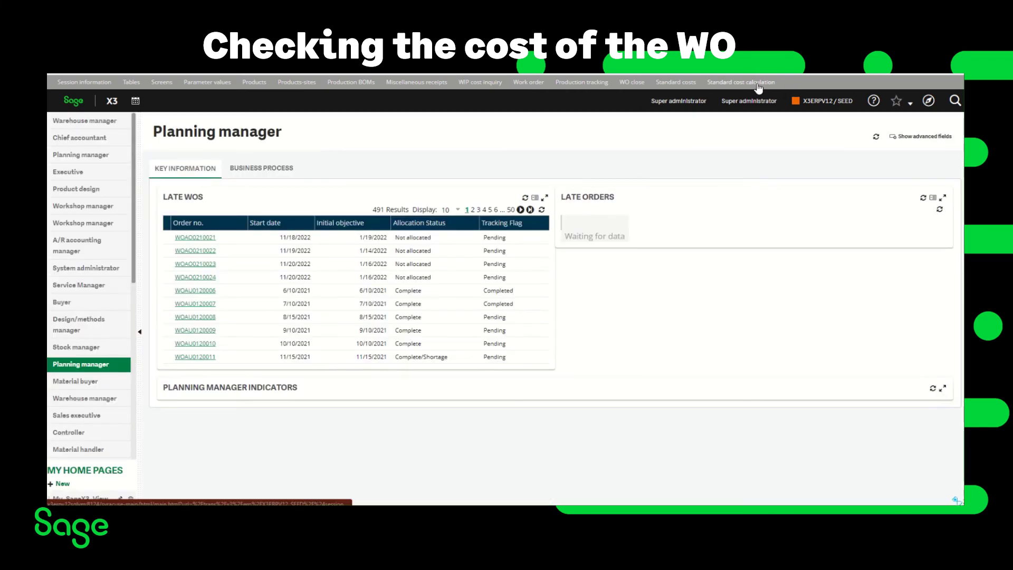
left_click(758, 83)
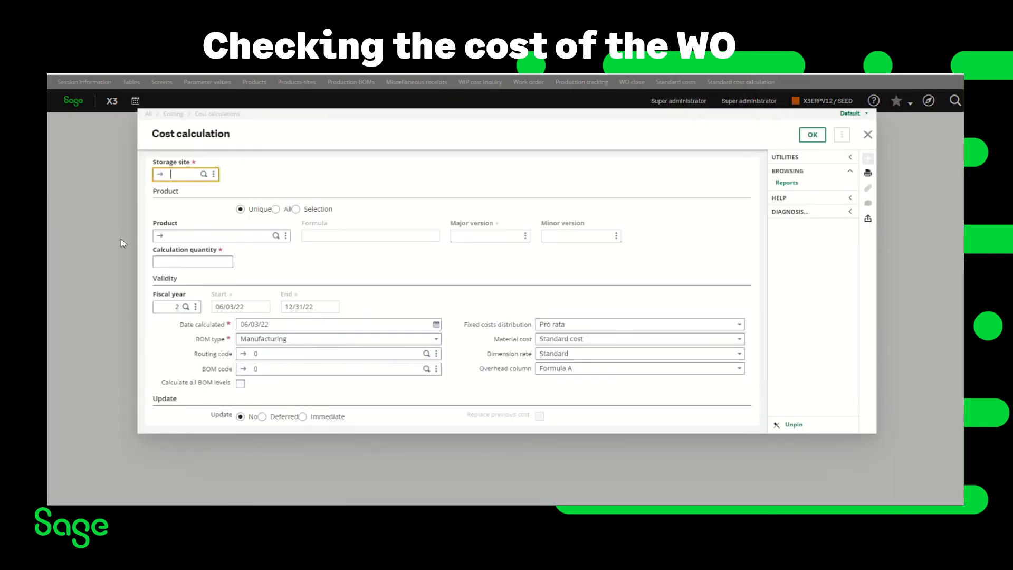
type("NA012")
key("Tab")
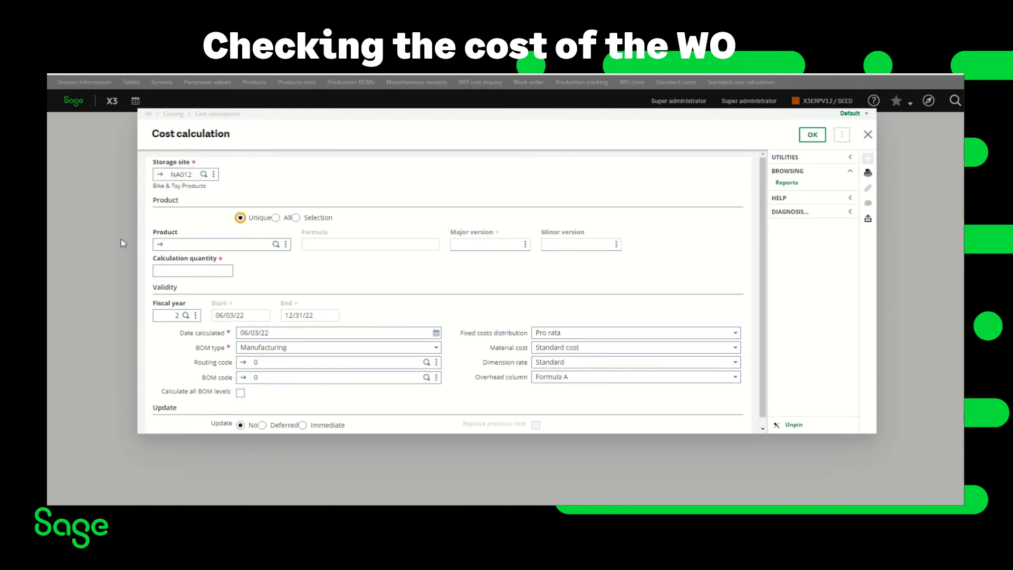
left_click(211, 246)
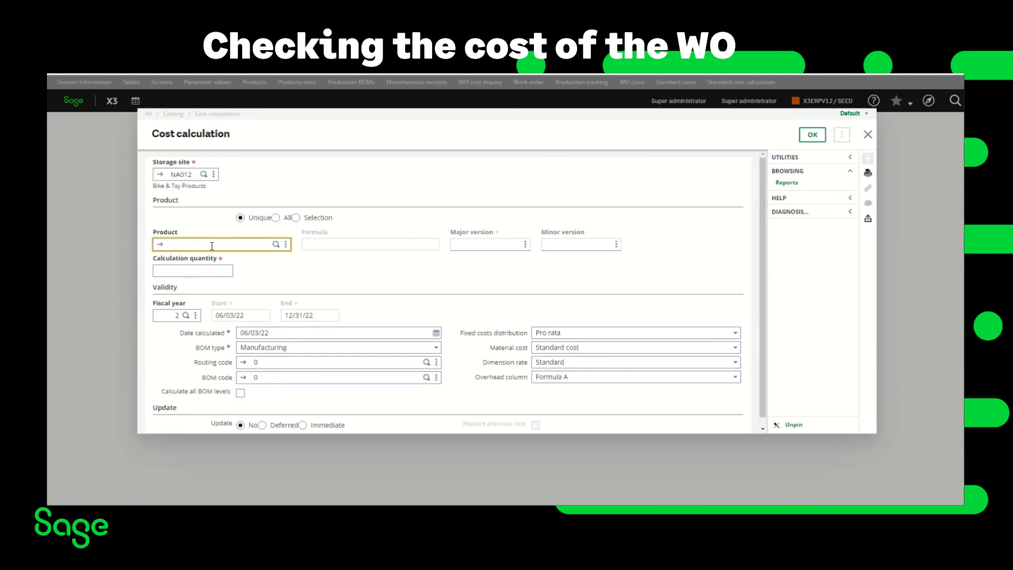
type("sti007")
key("Tab")
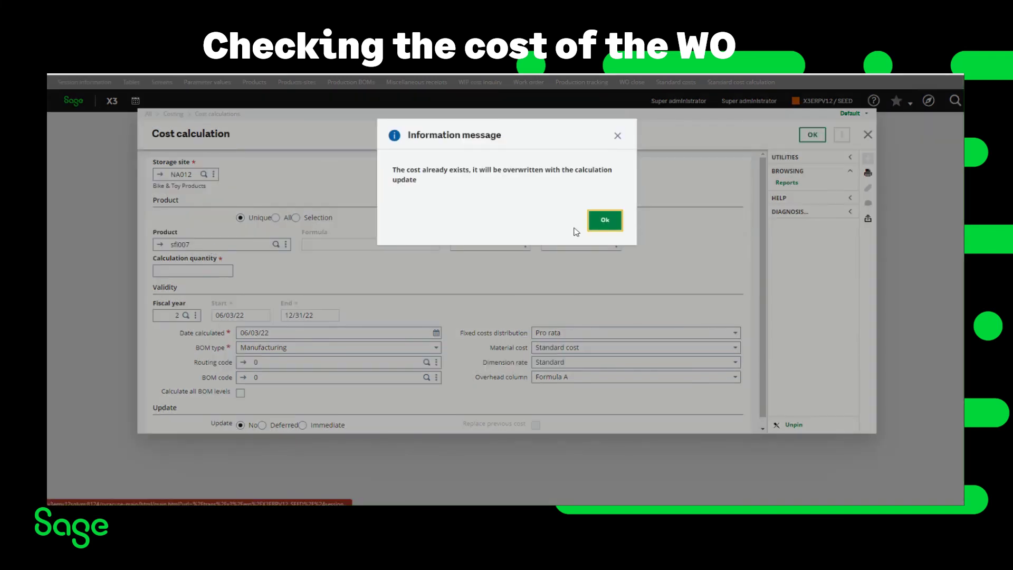
left_click(602, 220)
Set routing code 40, include all BOM levels and choose immediate cost update.
left_click(279, 369)
type("40")
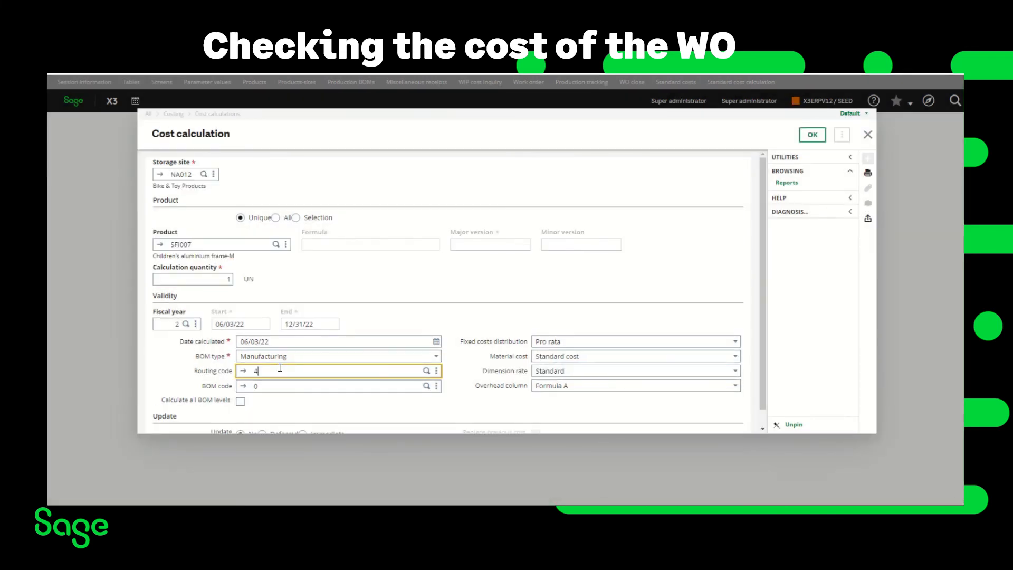
key("Tab")
left_click(241, 411)
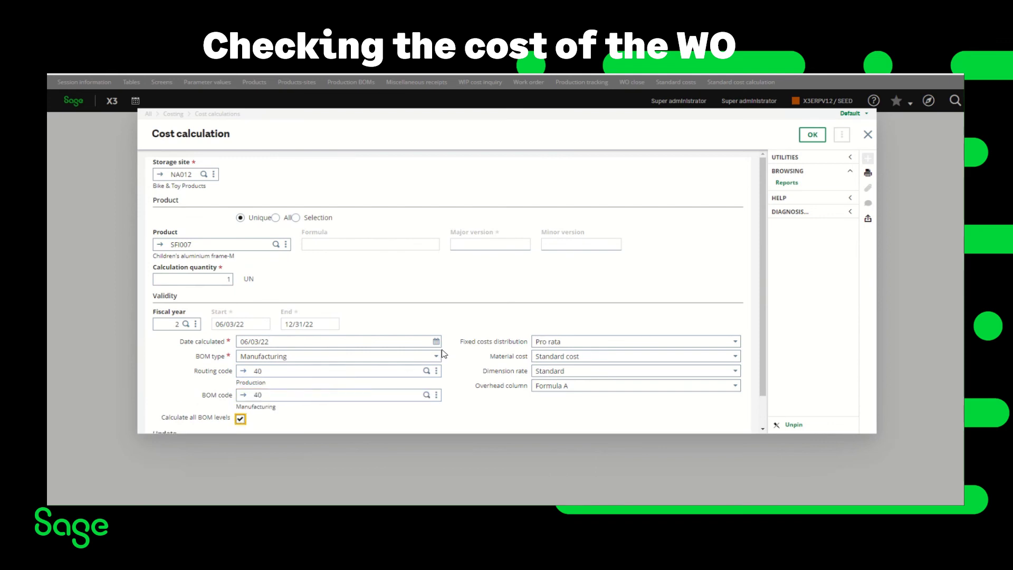
scroll(242, 412, "down", 1)
left_click(324, 420)
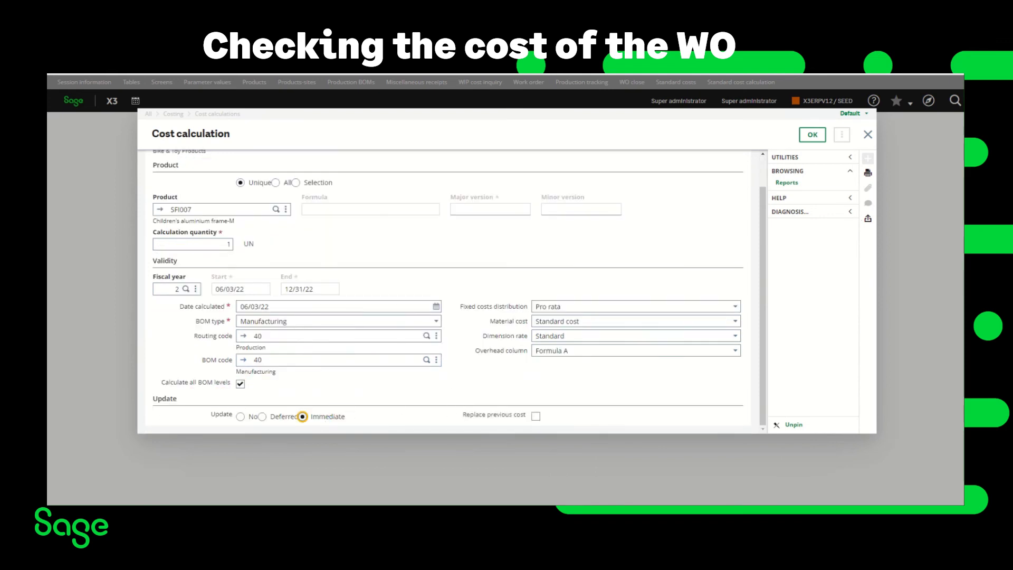
Run the calculation without printing, check the log, and close the cost calculation screen.
left_click(808, 138)
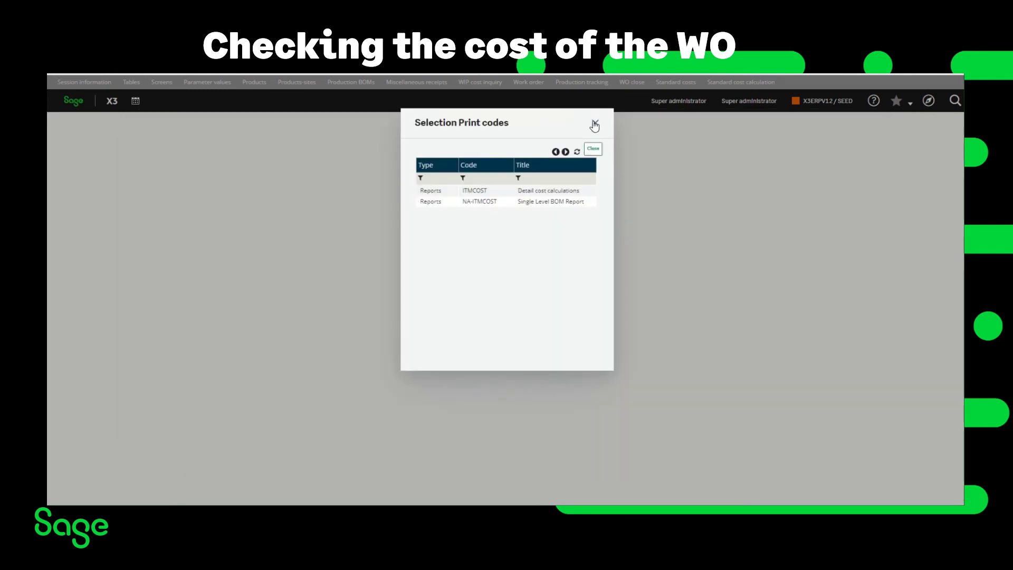
left_click(595, 122)
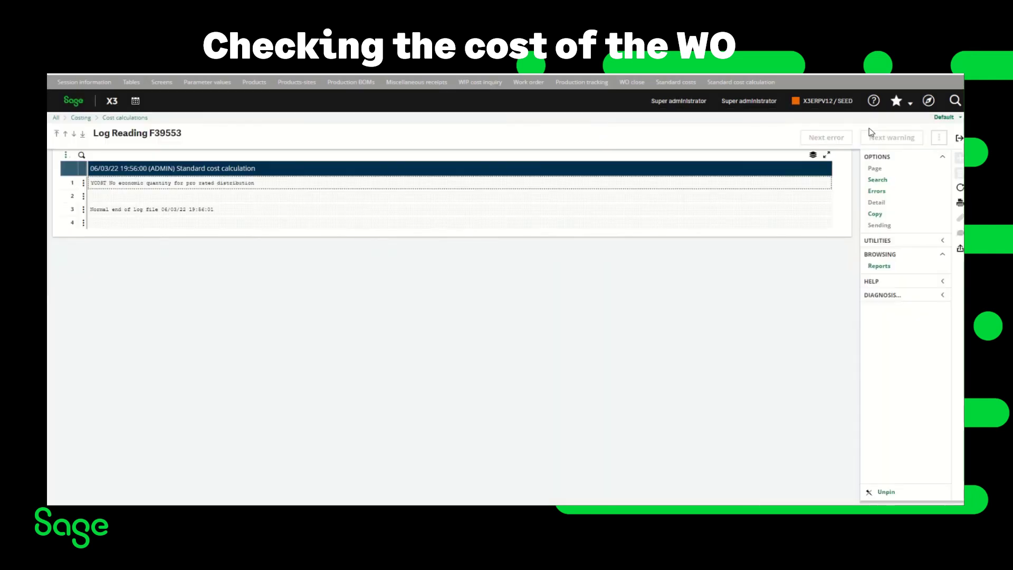
left_click(959, 137)
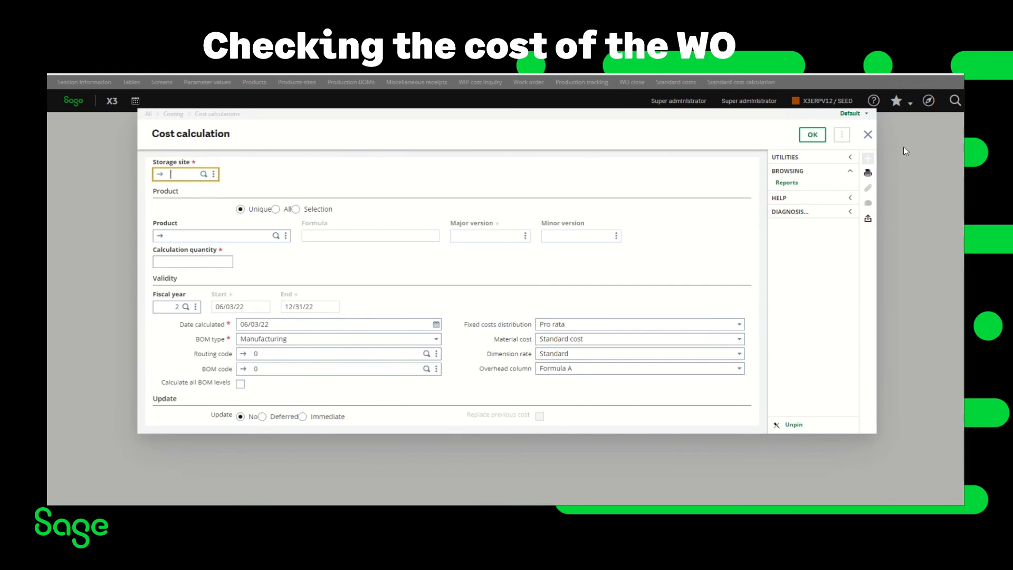
left_click(867, 135)
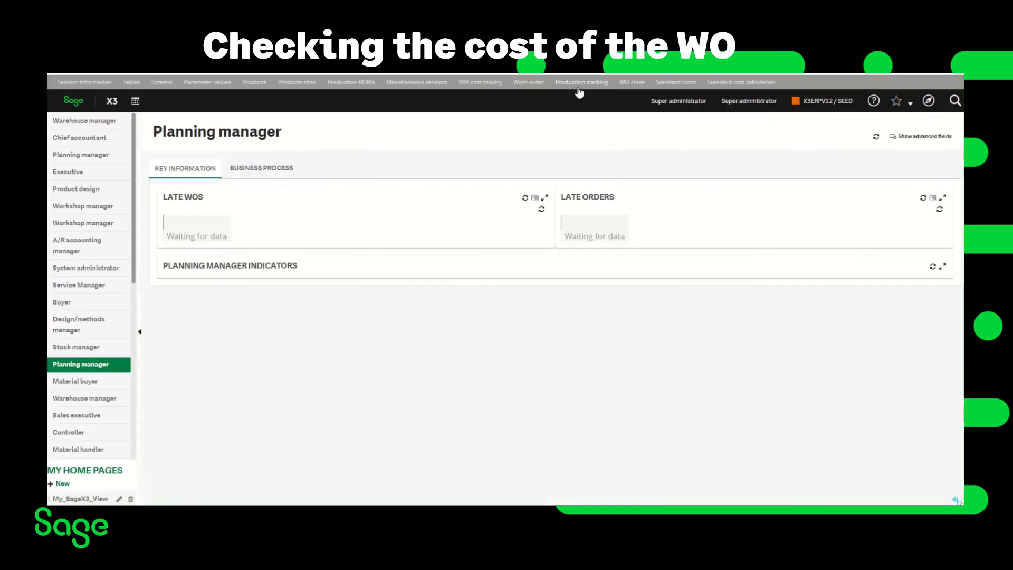
Filter standard costs by SFI007 and NA012 and open the latest record: material 12.3796, total 143.2823.
left_click(666, 84)
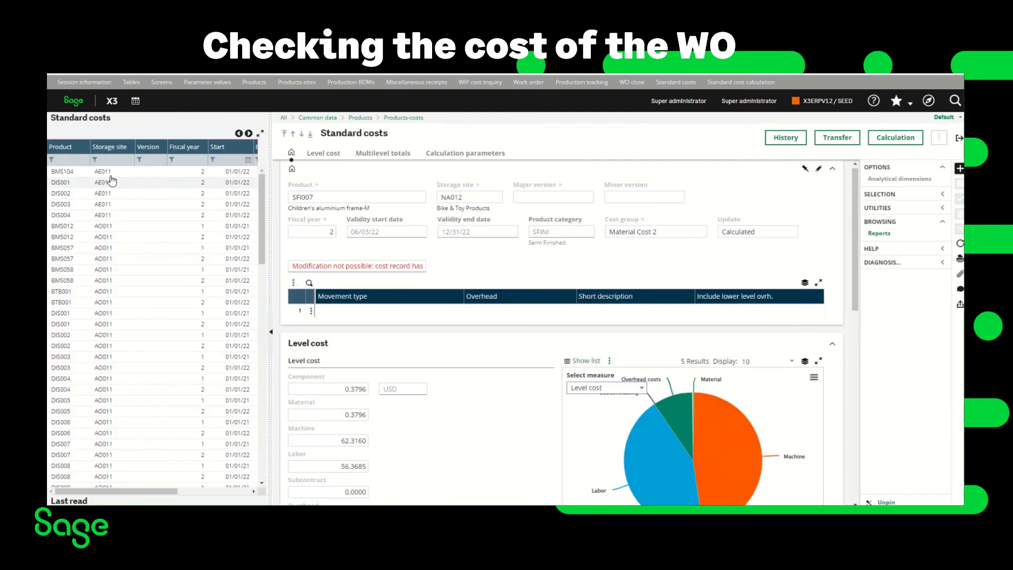
left_click(78, 161)
type("sf")
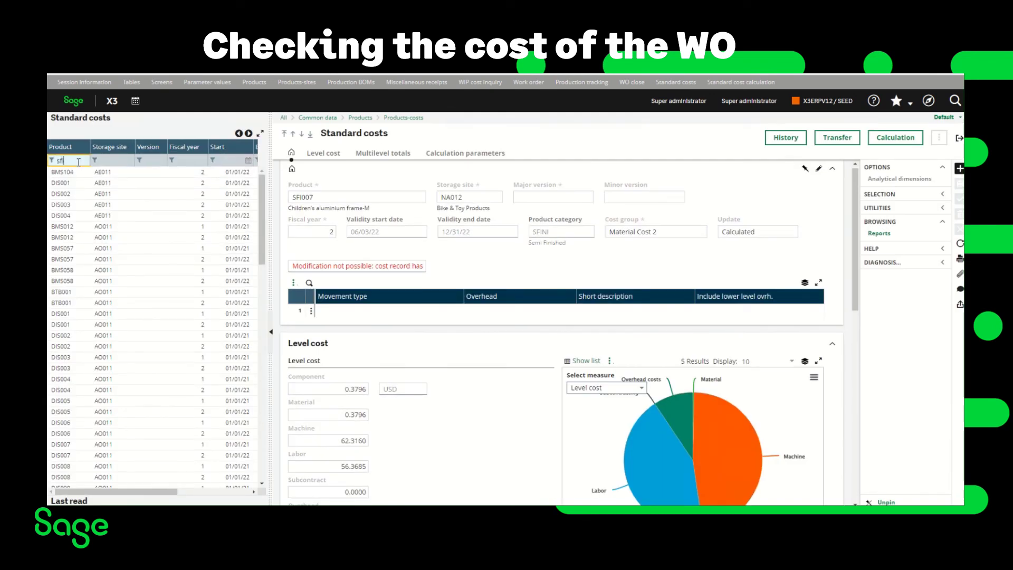
type("i007")
key("Tab")
type("na")
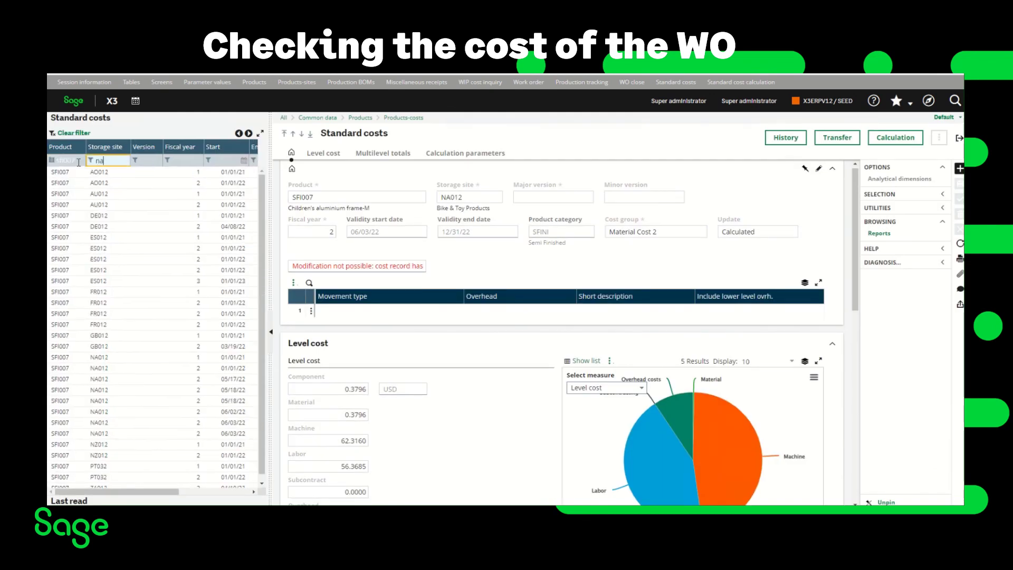
type("012")
key("Tab")
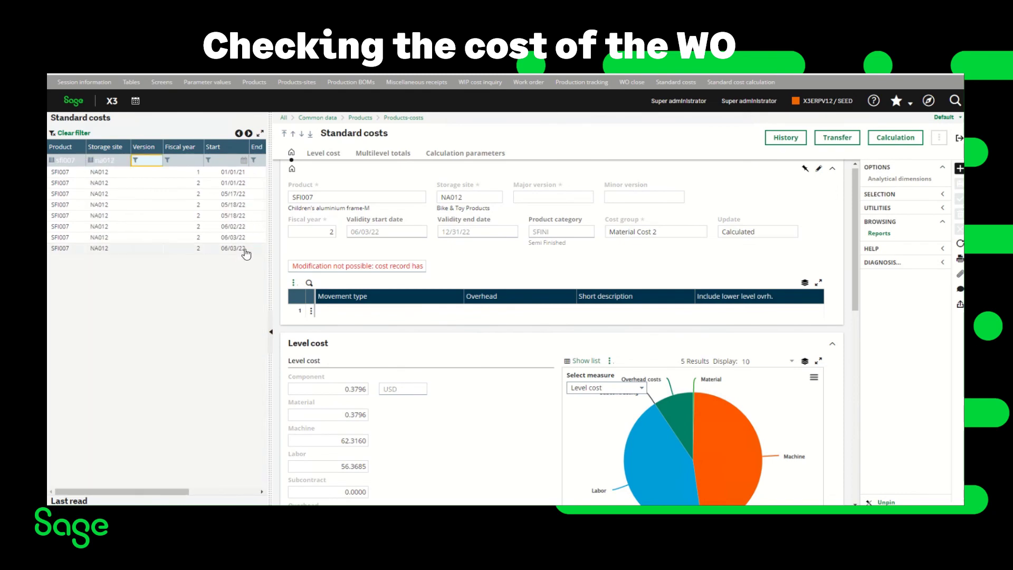
left_click(244, 248)
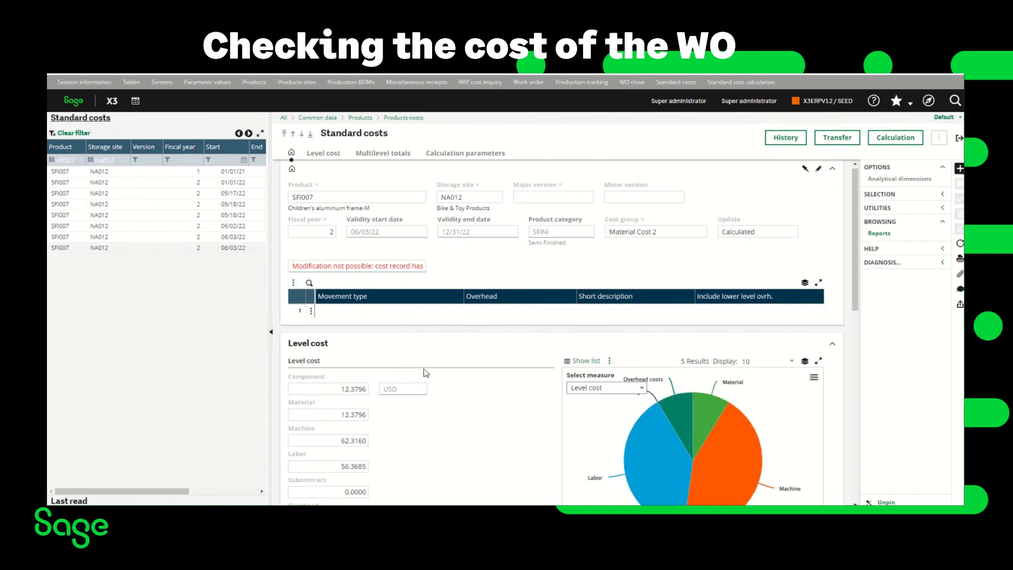
scroll(428, 368, "down", 1)
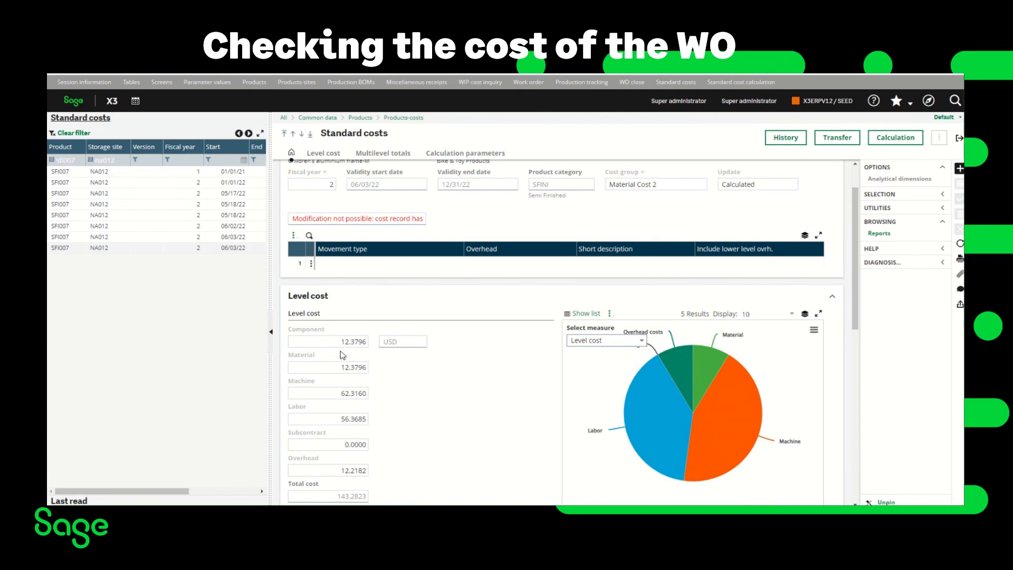